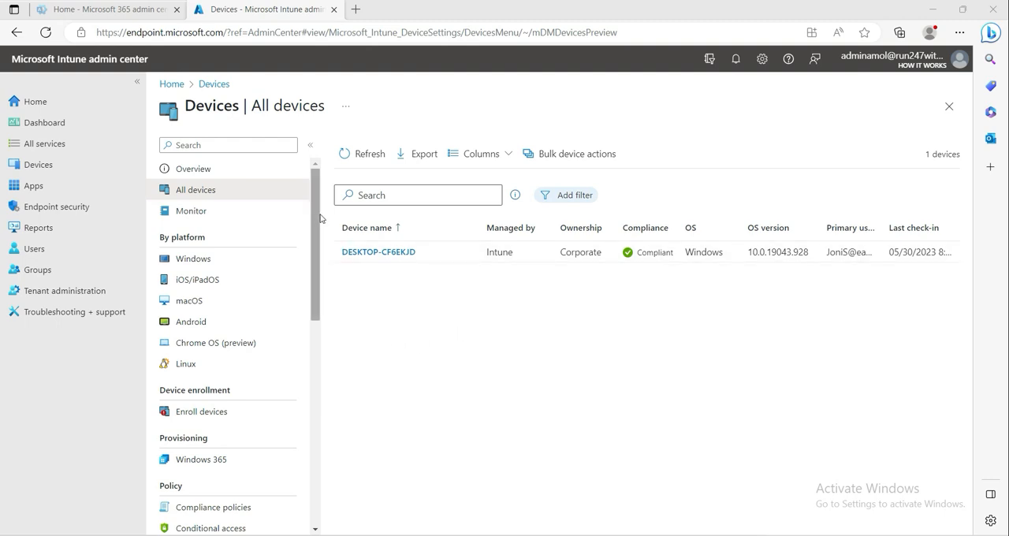
- Open the list of Windows Autopilot devices from the Windows enrollment settings
{"action": "scroll", "coordinate": [318, 218], "scroll_direction": "down", "scroll_amount": 2}
{"action": "scroll", "coordinate": [317, 218], "scroll_direction": "up", "scroll_amount": 2}
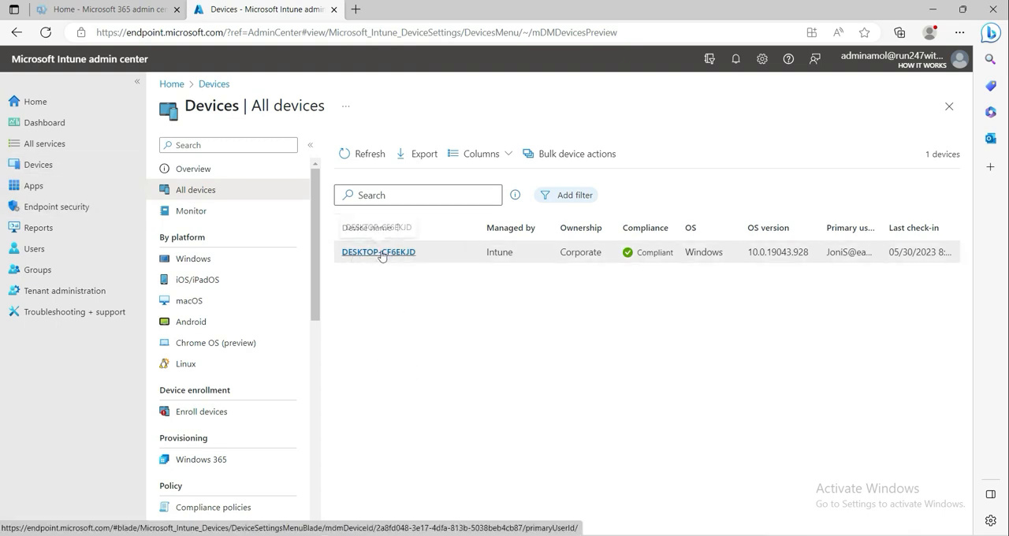
{"action": "left_click", "coordinate": [37, 168]}
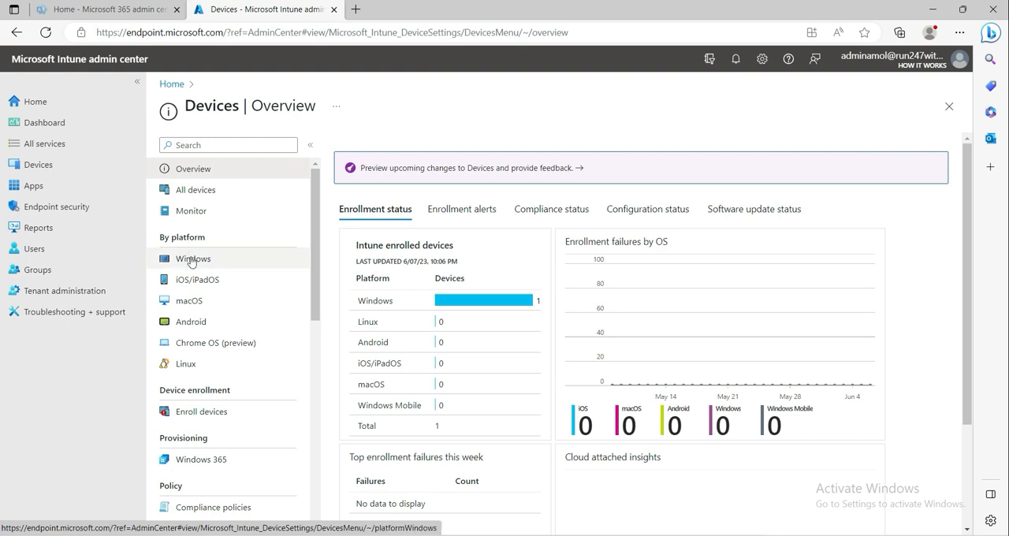
{"action": "left_click", "coordinate": [192, 259]}
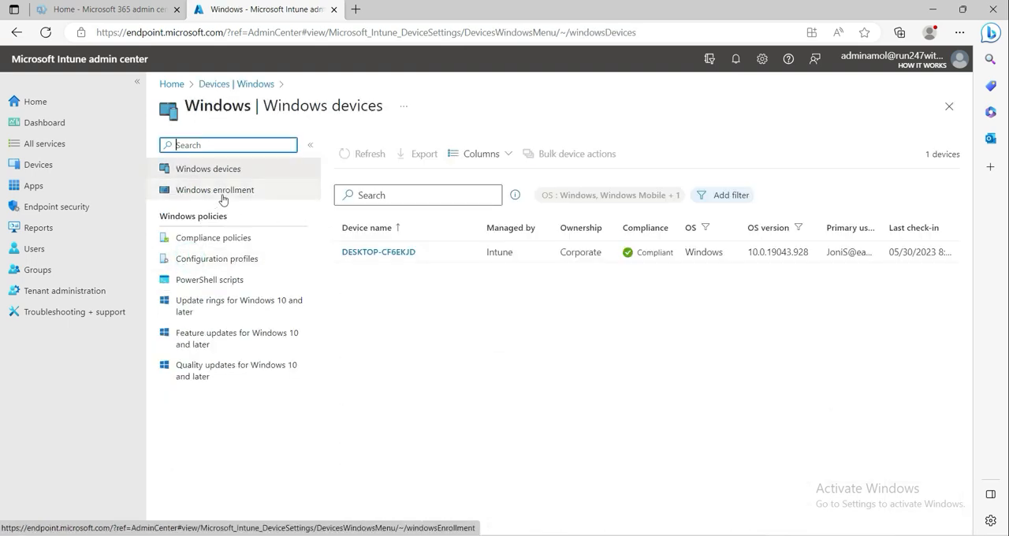
{"action": "left_click", "coordinate": [217, 193]}
{"action": "scroll", "coordinate": [687, 457], "scroll_direction": "down", "scroll_amount": 1}
{"action": "left_click", "coordinate": [636, 406]}
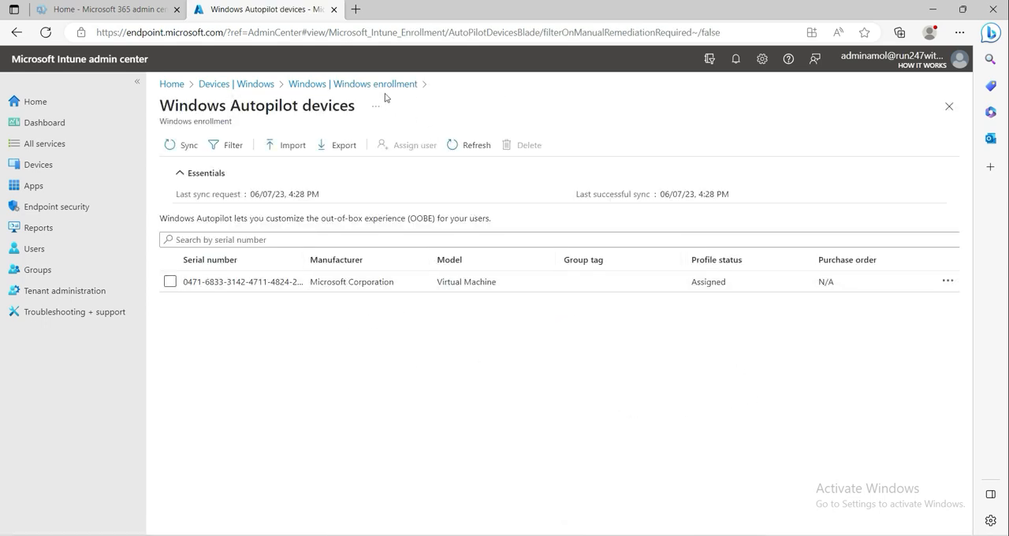
- Review the properties and assignments of the "autopilot" Windows Autopilot deployment profile
{"action": "left_click", "coordinate": [367, 84]}
{"action": "left_click", "coordinate": [427, 402]}
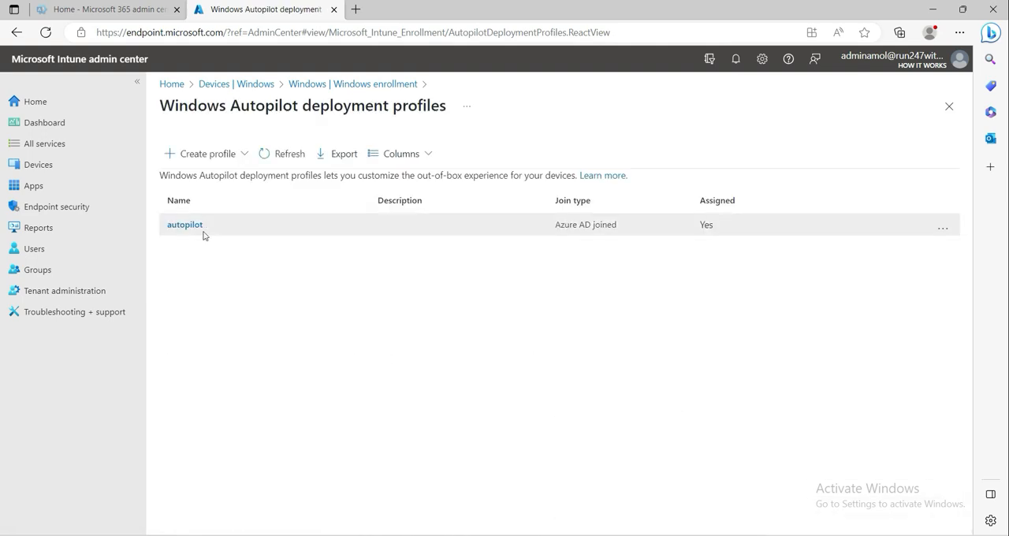
{"action": "left_click", "coordinate": [186, 227]}
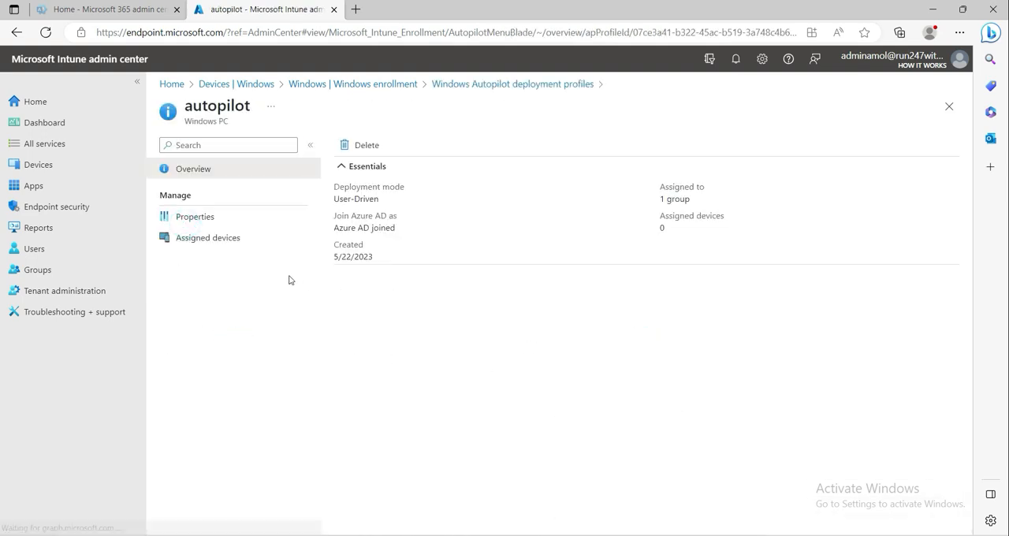
{"action": "left_click", "coordinate": [191, 218]}
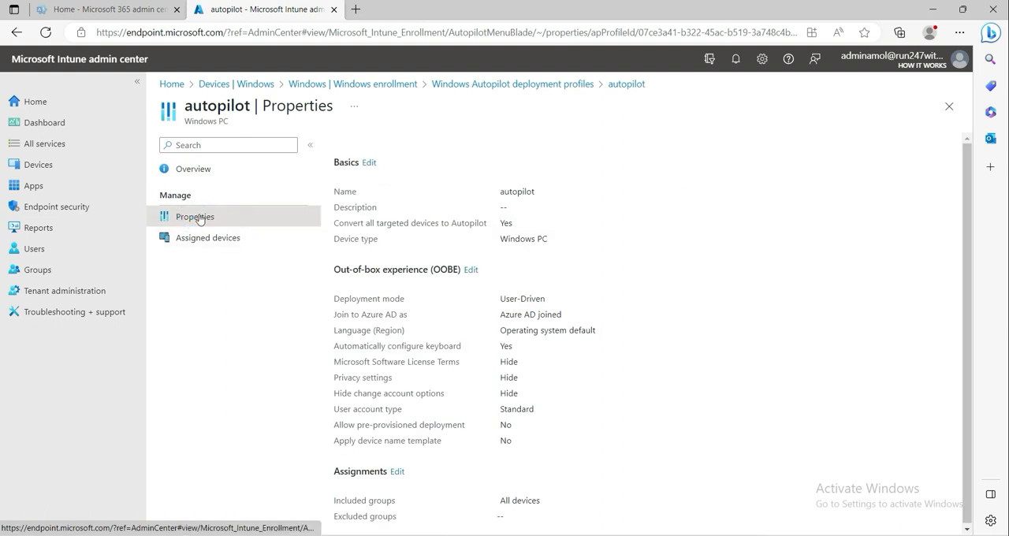
{"action": "scroll", "coordinate": [521, 263], "scroll_direction": "down", "scroll_amount": 1}
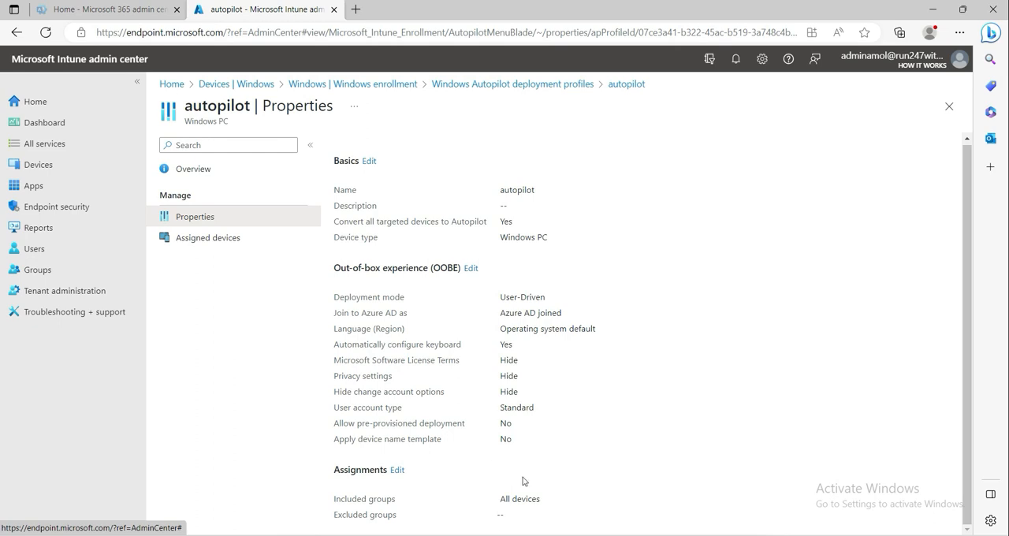
- Examine the "All users and all devices" Enrollment Status Page properties, including the required blocking apps and the included groups
{"action": "left_click", "coordinate": [530, 87]}
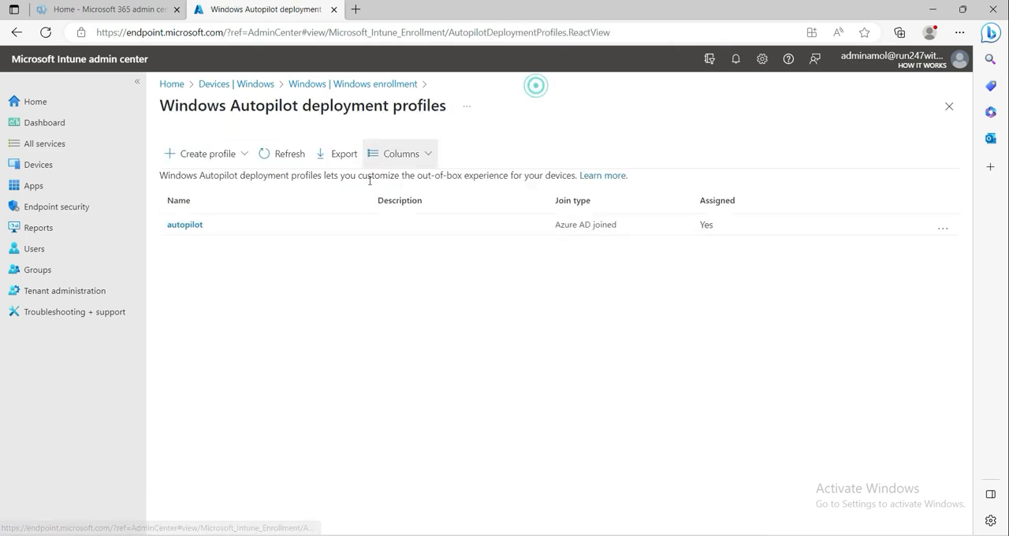
{"action": "left_click", "coordinate": [364, 86]}
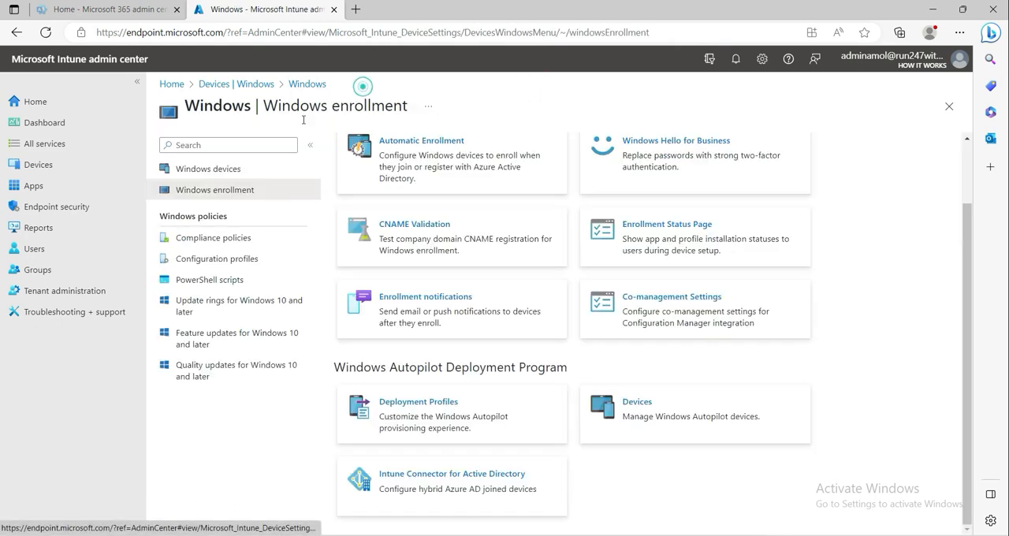
{"action": "left_click", "coordinate": [666, 226]}
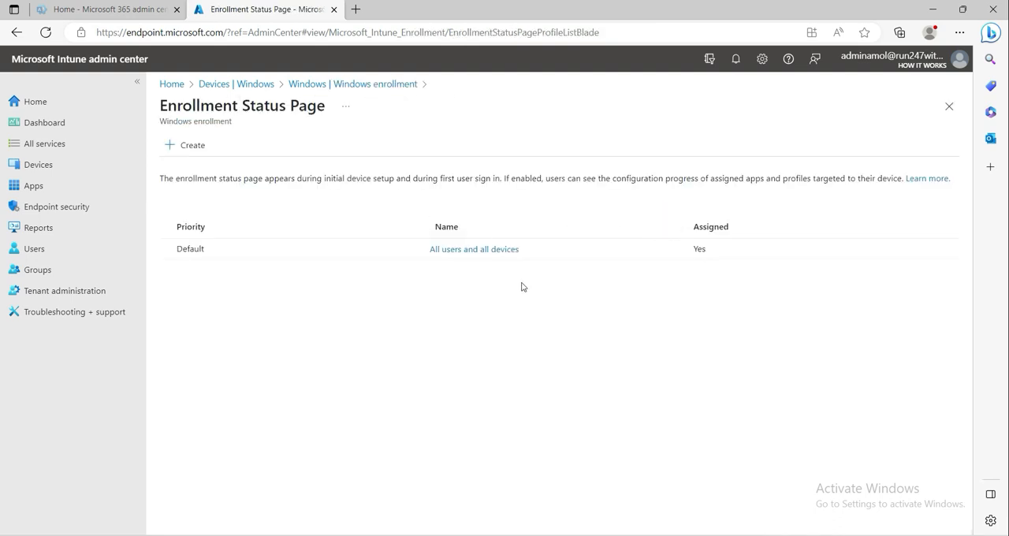
{"action": "left_click", "coordinate": [467, 250]}
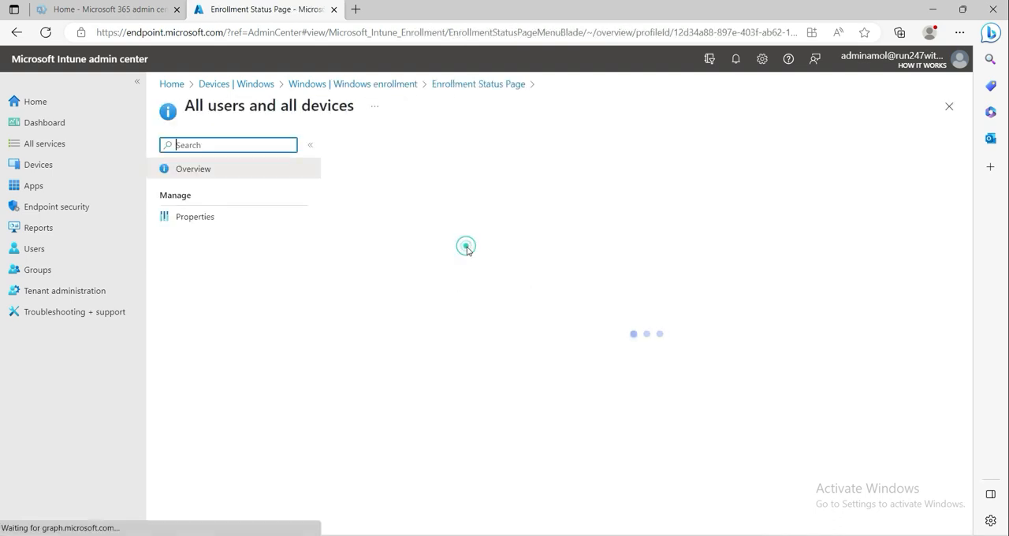
{"action": "left_click", "coordinate": [204, 219]}
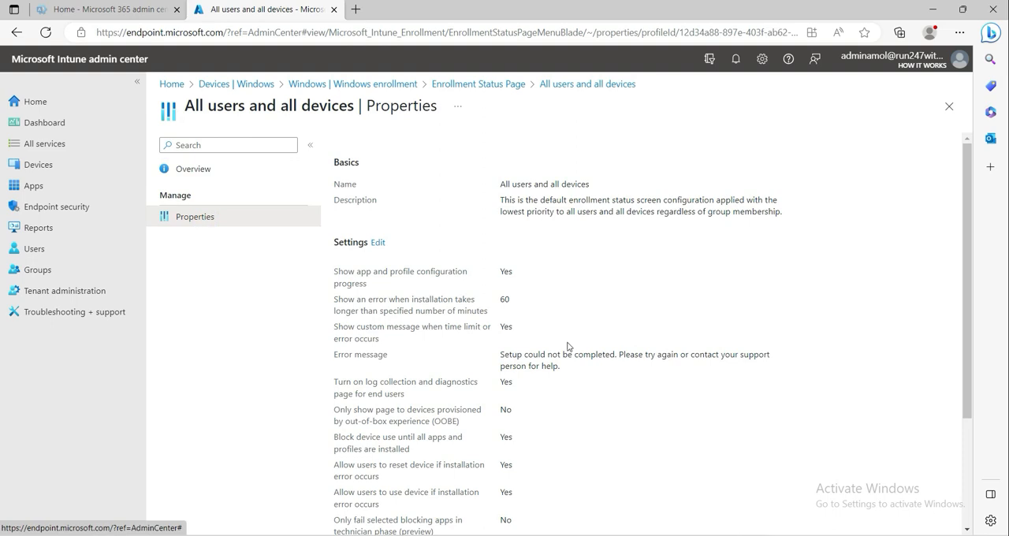
{"action": "scroll", "coordinate": [567, 346], "scroll_direction": "down", "scroll_amount": 2}
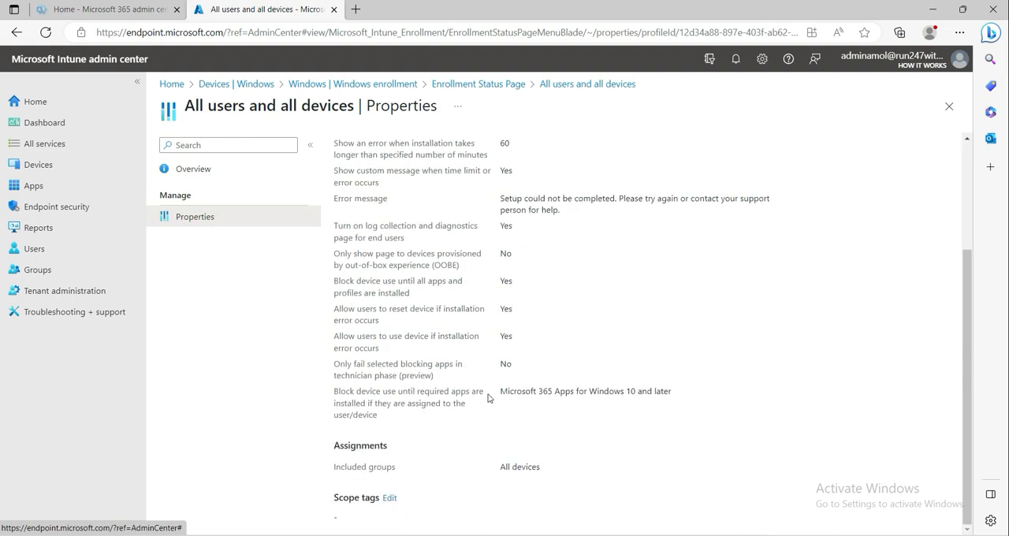
{"action": "left_click_drag", "start_coordinate": [504, 391], "coordinate": [728, 387]}
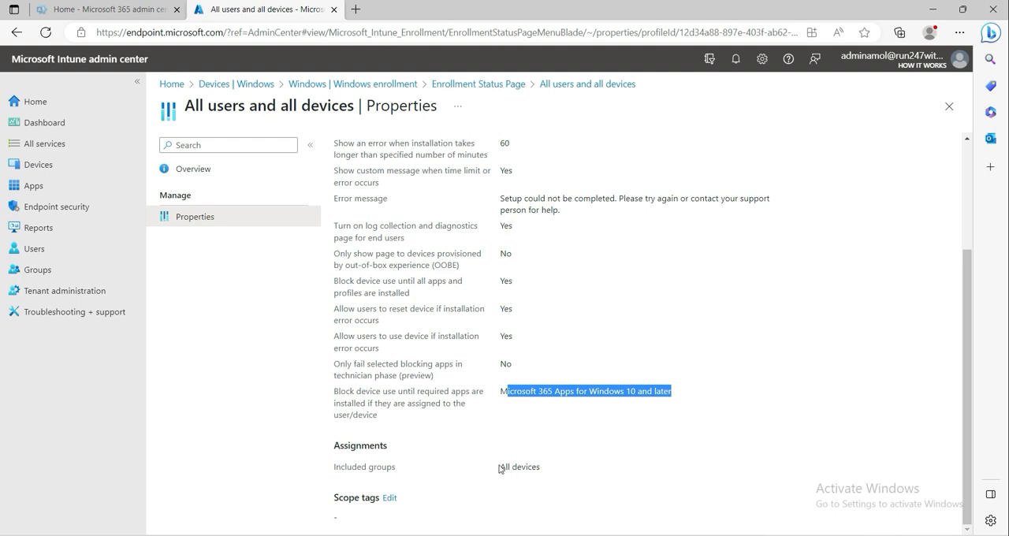
{"action": "left_click_drag", "start_coordinate": [499, 470], "coordinate": [544, 473]}
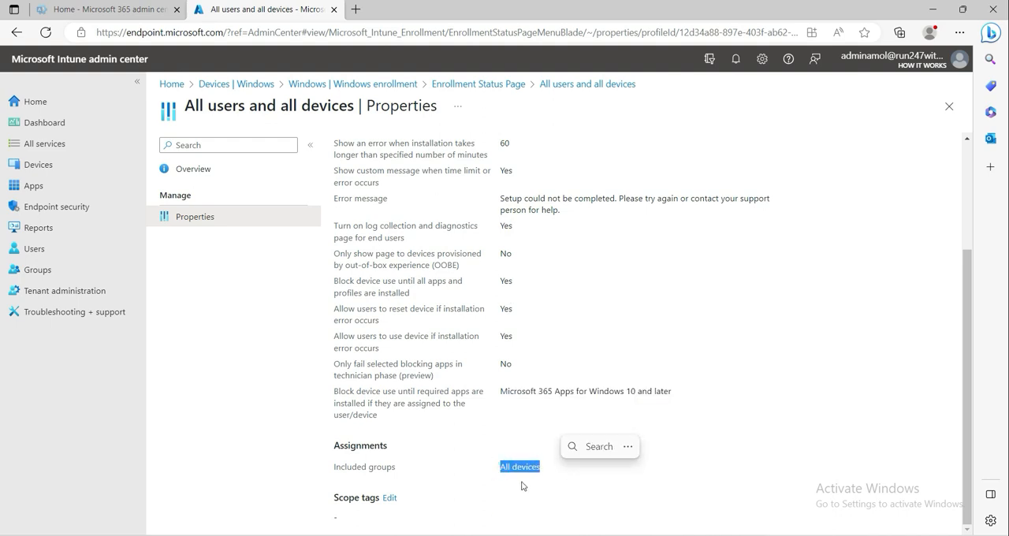
{"action": "scroll", "coordinate": [479, 344], "scroll_direction": "up", "scroll_amount": 2}
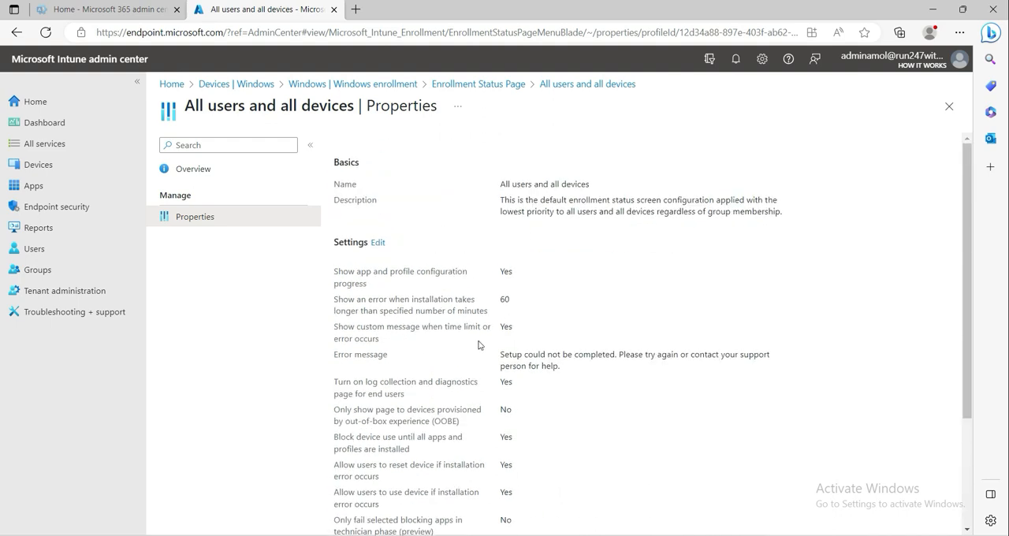
- Open device DESKTOP-CF6EKJD from the list of all devices and check its compliance status in the expanded overview details
{"action": "left_click", "coordinate": [500, 87]}
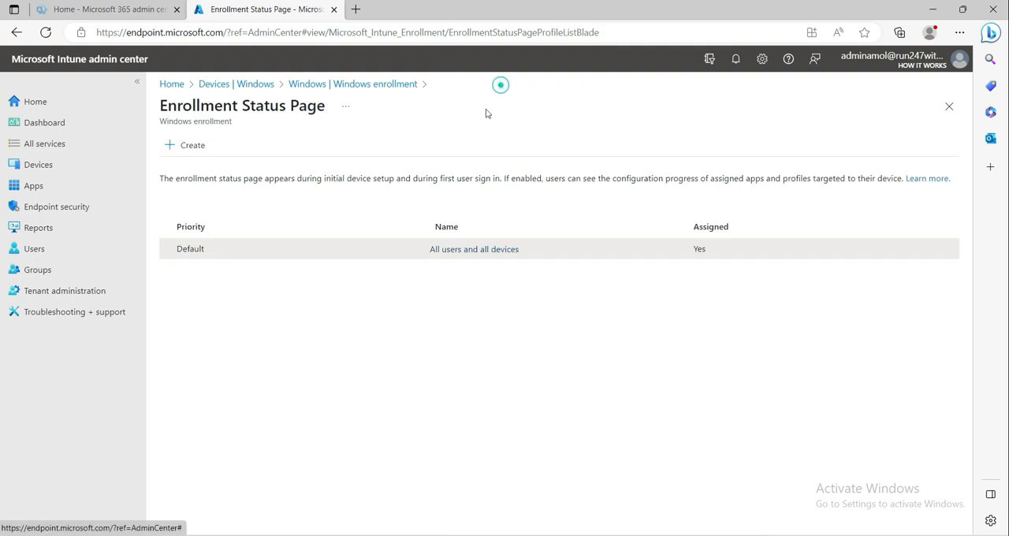
{"action": "left_click", "coordinate": [347, 85]}
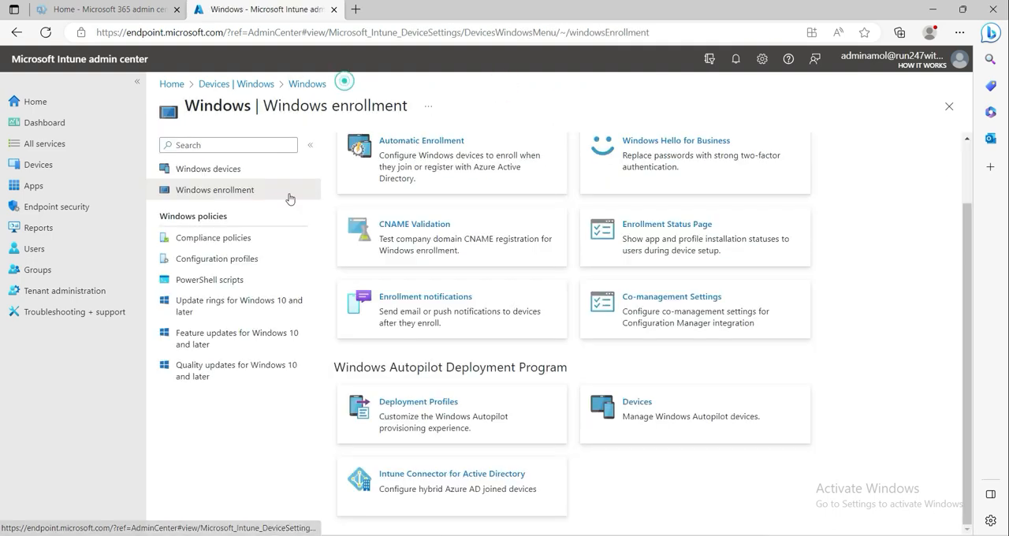
{"action": "left_click", "coordinate": [44, 165]}
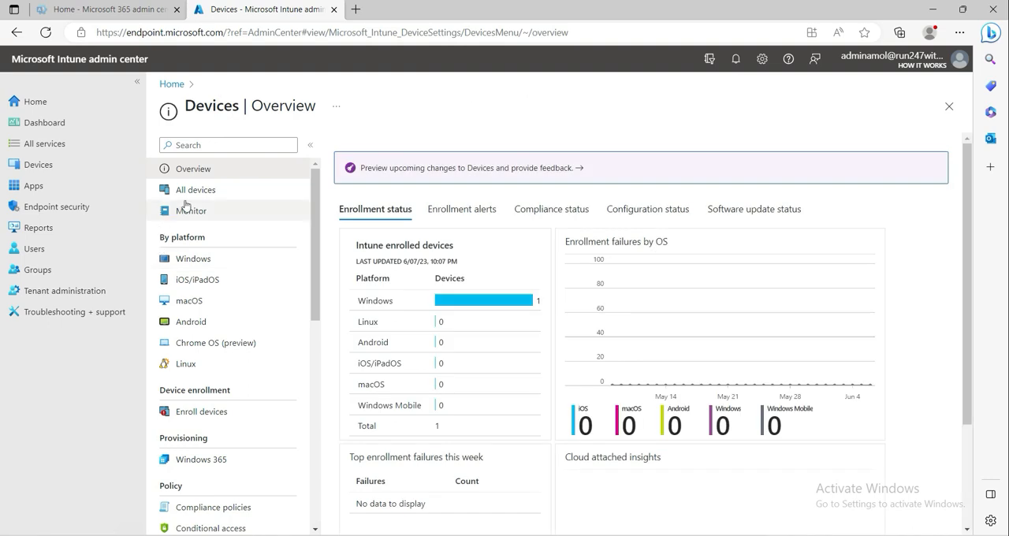
{"action": "left_click", "coordinate": [194, 191]}
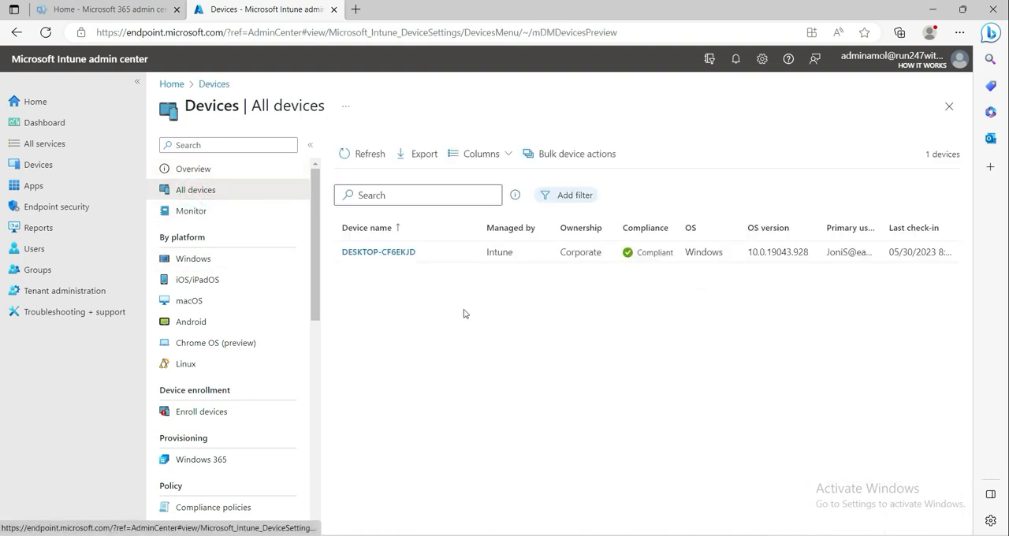
{"action": "left_click", "coordinate": [387, 252]}
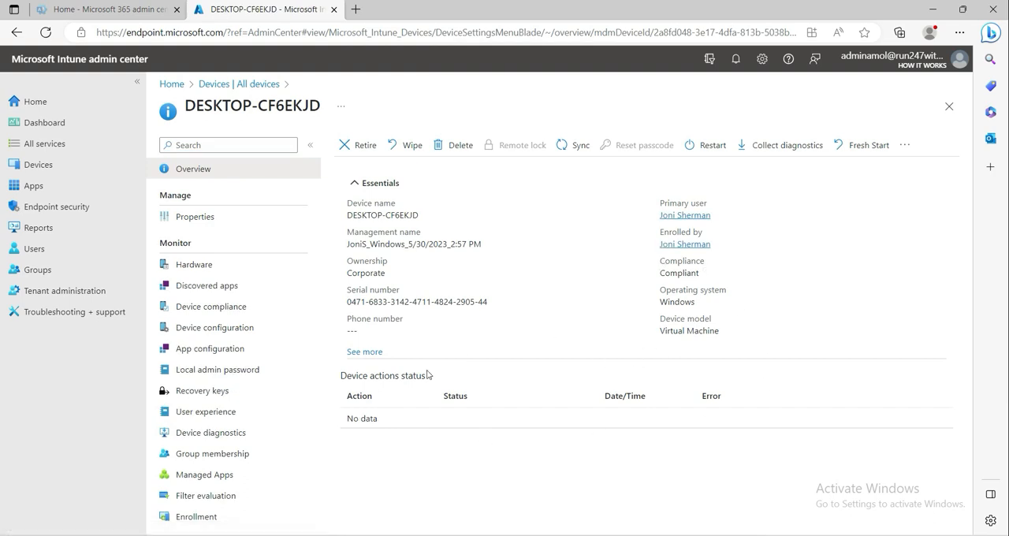
{"action": "left_click", "coordinate": [364, 352]}
{"action": "double_click", "coordinate": [675, 272]}
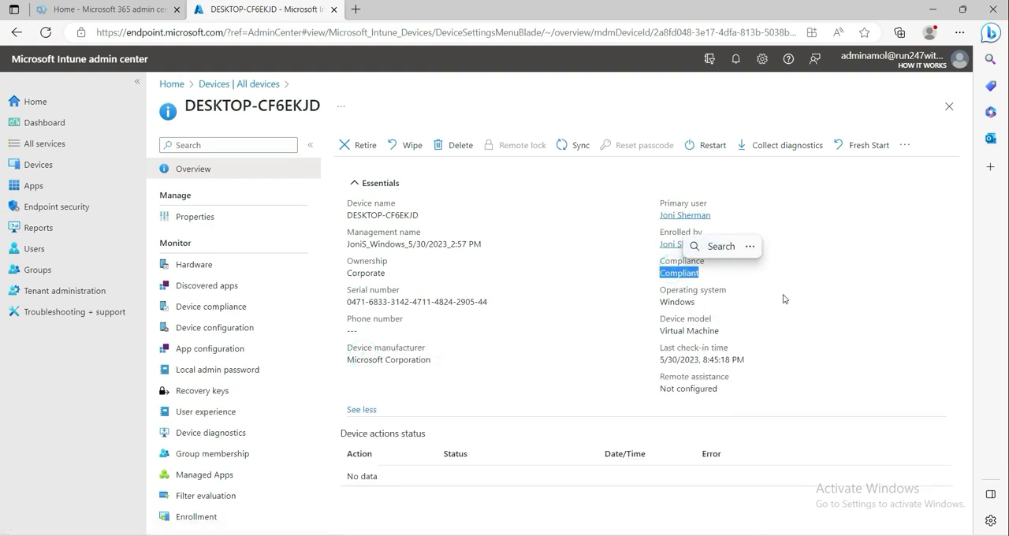
- Inspect the per-setting states of the Default Device Compliance Policy on DESKTOP-CF6EKJD, then return to its device compliance list
{"action": "left_click", "coordinate": [209, 308]}
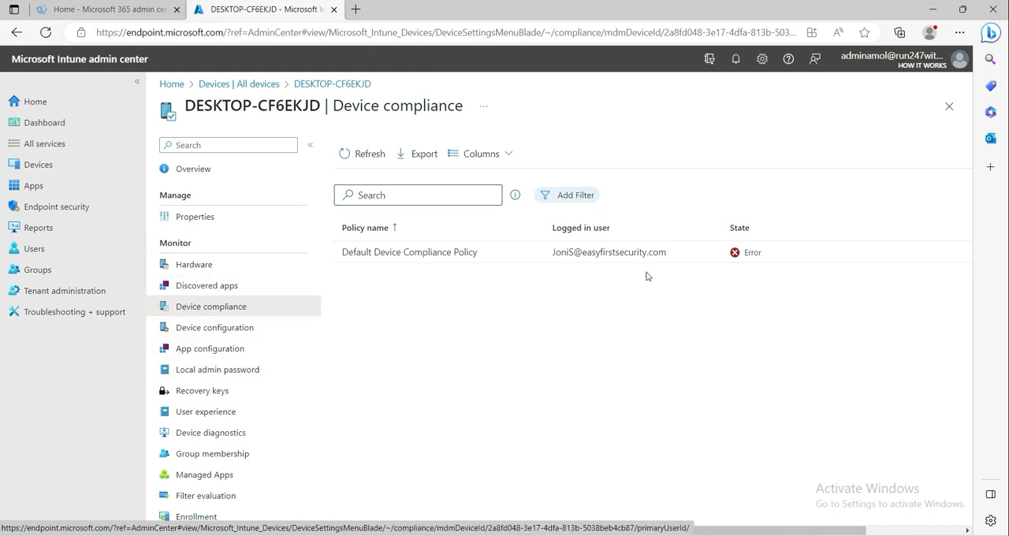
{"action": "left_click", "coordinate": [455, 252]}
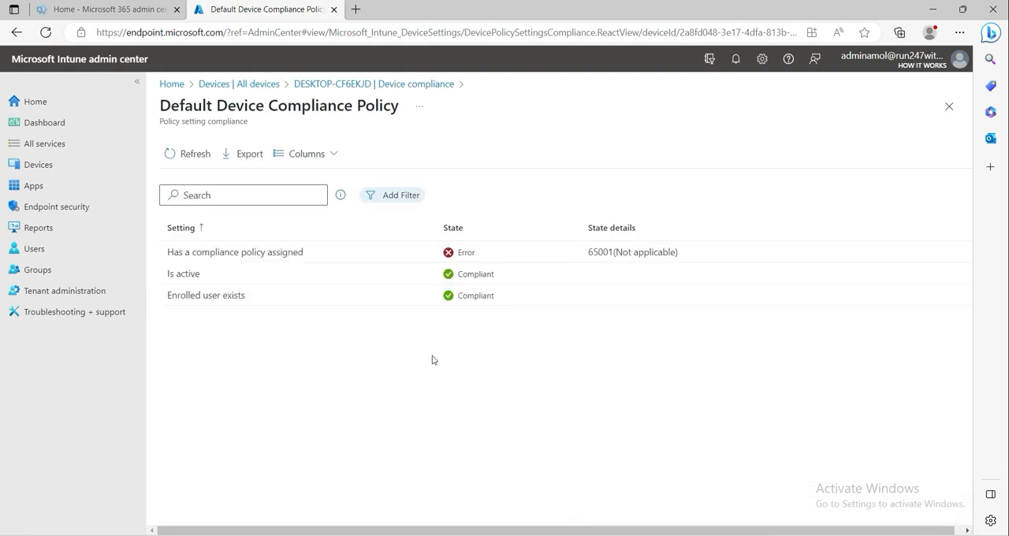
{"action": "left_click", "coordinate": [282, 254]}
{"action": "left_click", "coordinate": [462, 254]}
{"action": "left_click", "coordinate": [462, 398]}
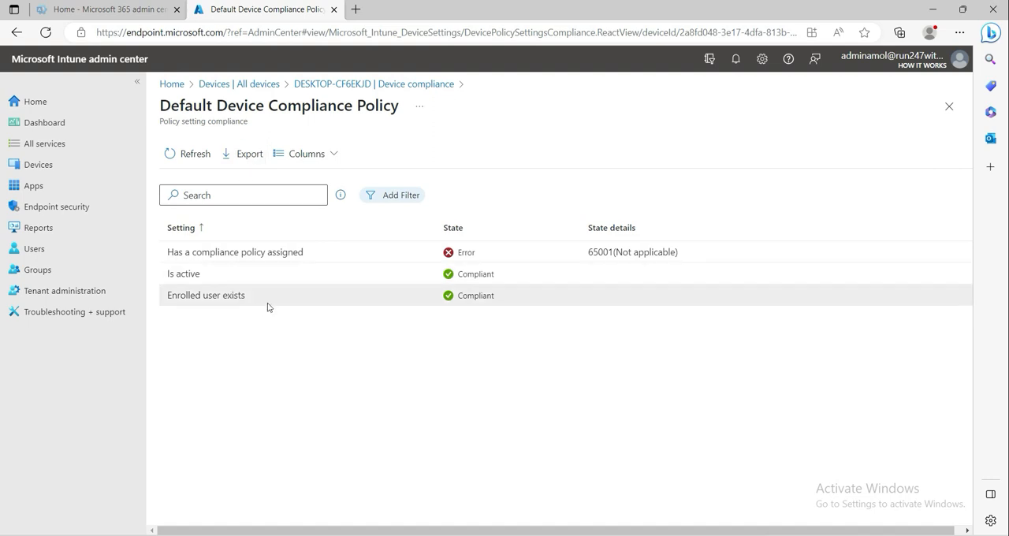
{"action": "left_click", "coordinate": [382, 83]}
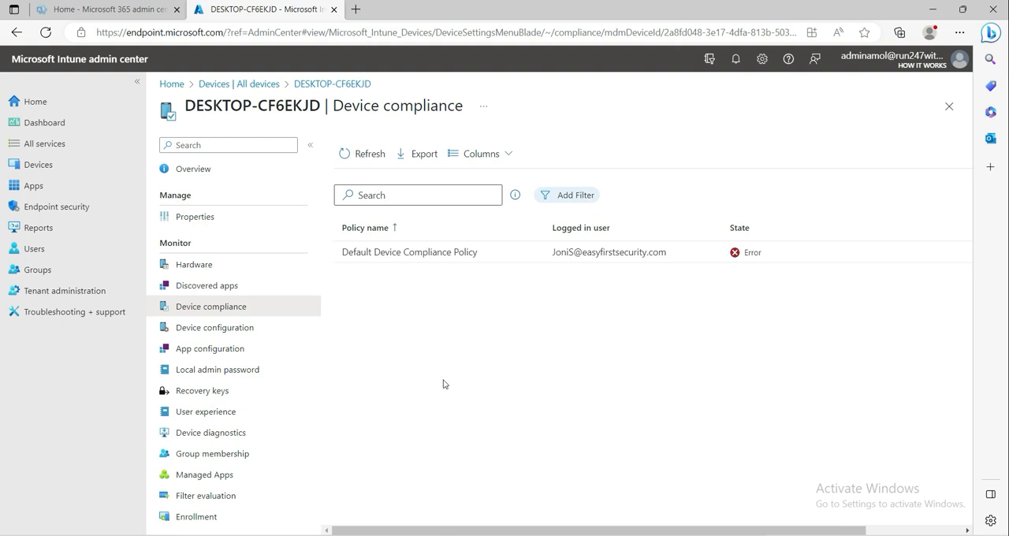
- Open the "windows 10/11 compliance Policy" from the device compliance policies
{"action": "left_click", "coordinate": [47, 170]}
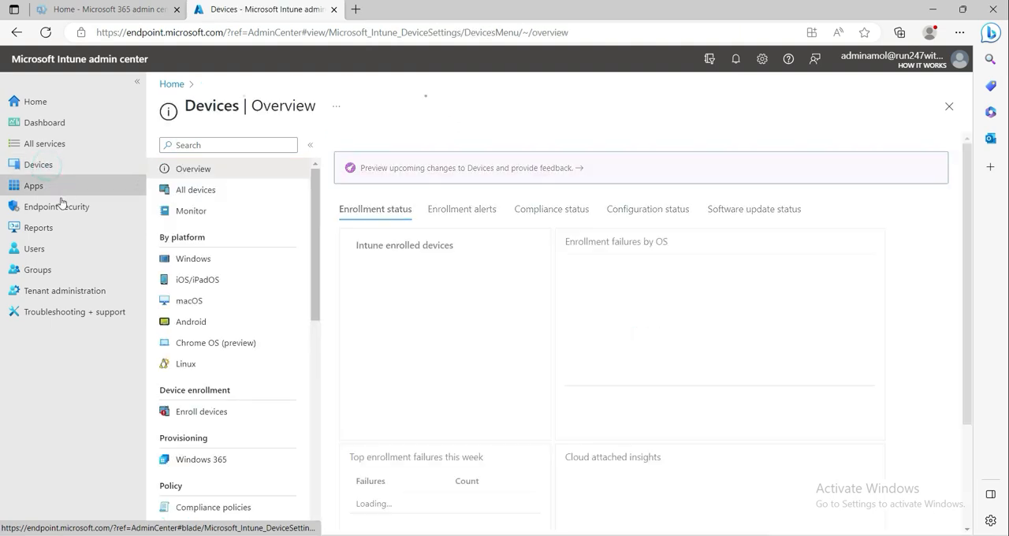
{"action": "scroll", "coordinate": [228, 378], "scroll_direction": "down", "scroll_amount": 3}
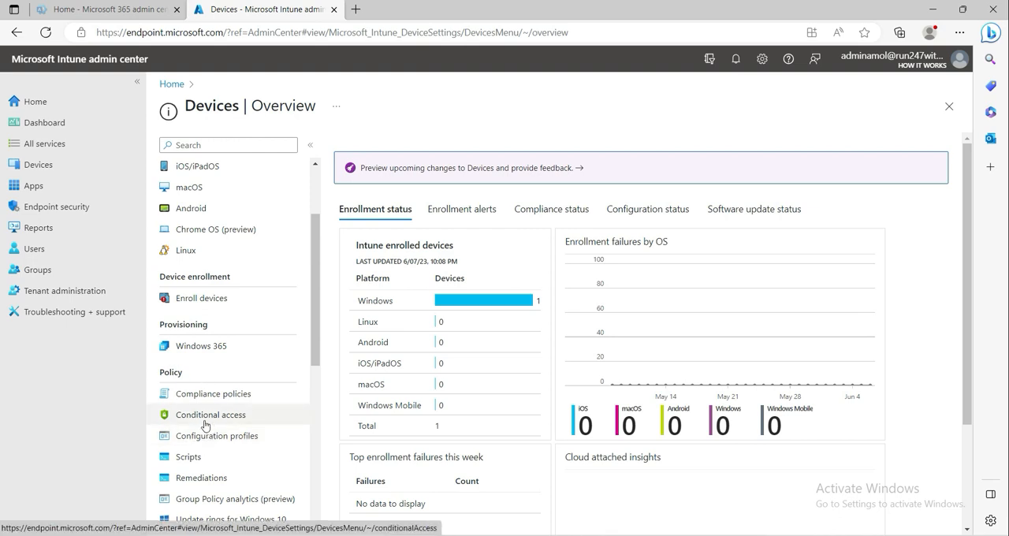
{"action": "left_click", "coordinate": [211, 394]}
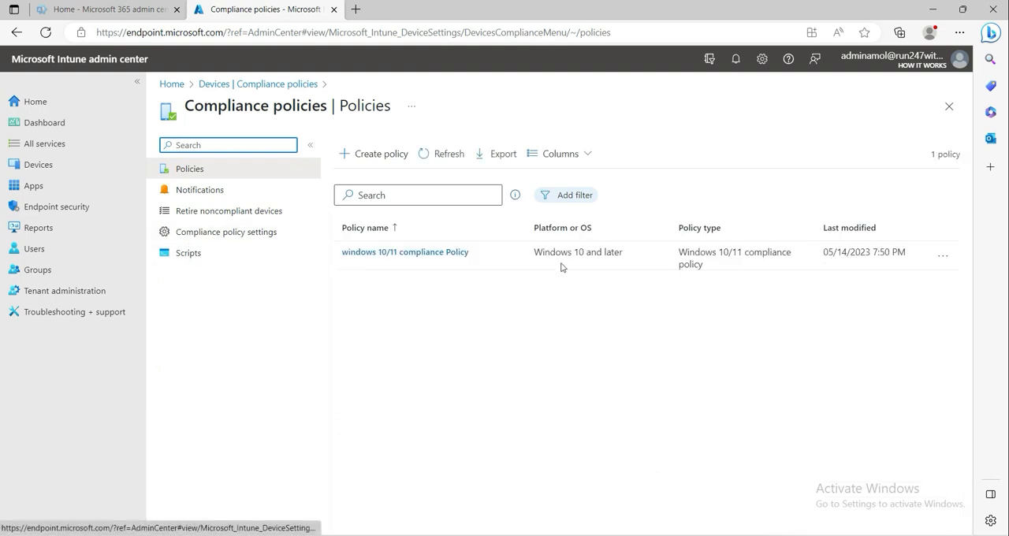
{"action": "left_click", "coordinate": [419, 288]}
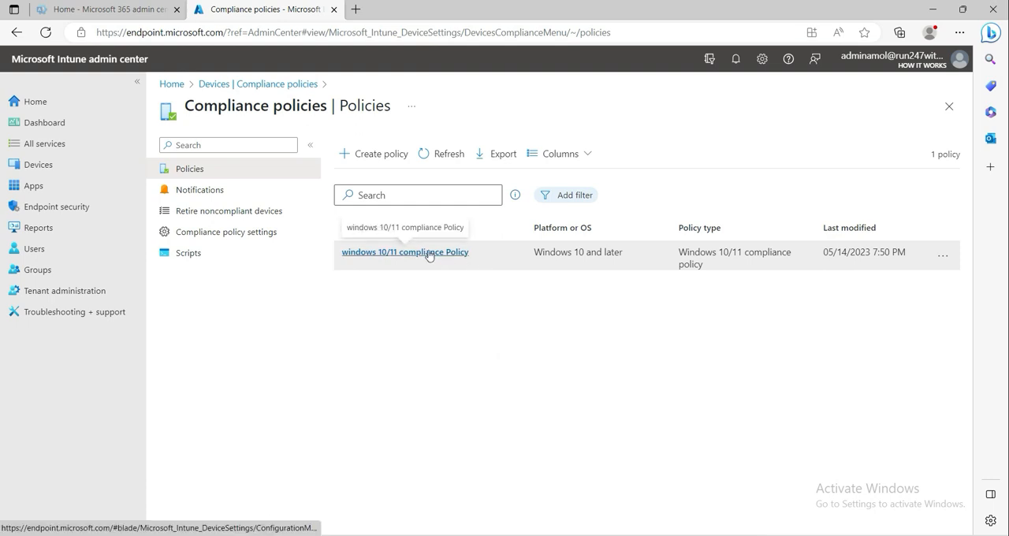
{"action": "left_click", "coordinate": [429, 252]}
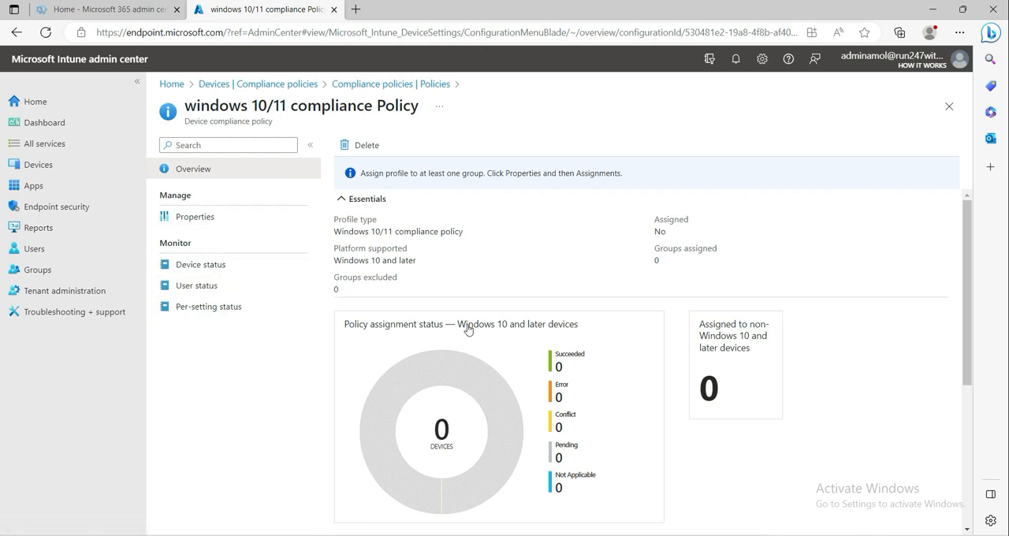
- Review the compliance policy's properties, checking its name, platform and profile type
{"action": "left_click", "coordinate": [188, 220]}
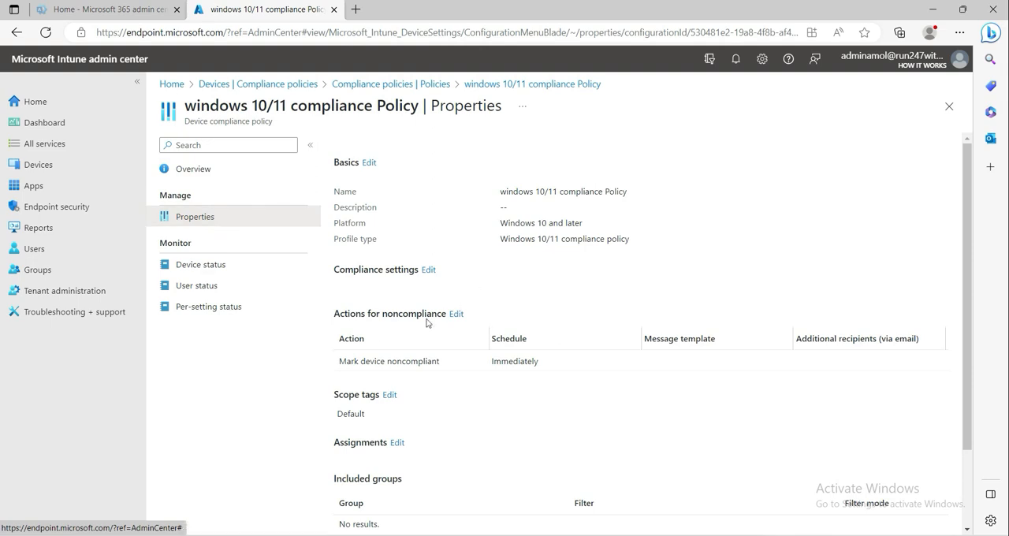
{"action": "scroll", "coordinate": [556, 332], "scroll_direction": "down", "scroll_amount": 2}
{"action": "scroll", "coordinate": [473, 419], "scroll_direction": "up", "scroll_amount": 2}
{"action": "triple_click", "coordinate": [502, 193]}
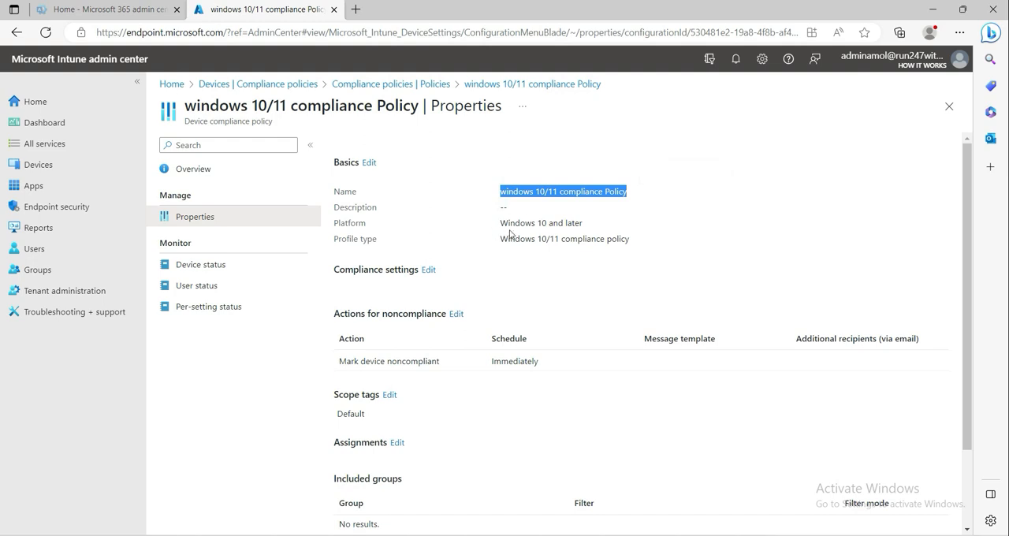
{"action": "left_click_drag", "start_coordinate": [507, 223], "coordinate": [607, 231]}
{"action": "triple_click", "coordinate": [501, 223]}
{"action": "left_click_drag", "start_coordinate": [502, 239], "coordinate": [638, 239]}
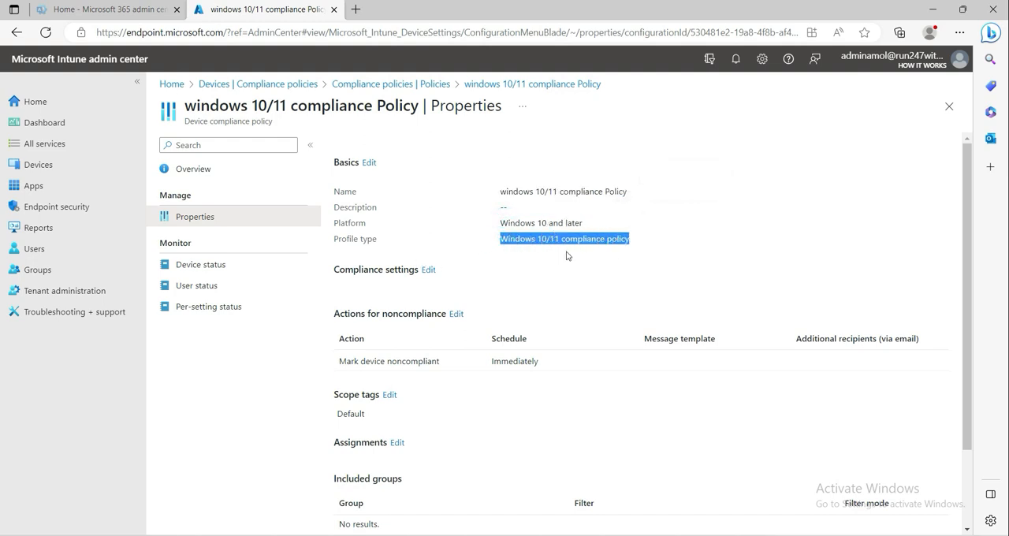
- Open the policy's compliance settings for editing and review the Custom Compliance options
{"action": "left_click", "coordinate": [428, 270]}
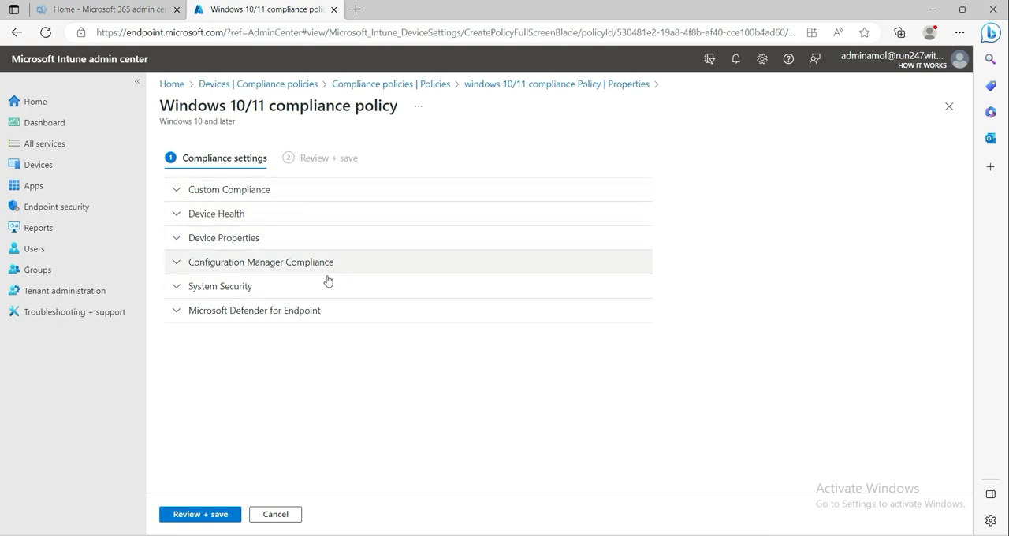
{"action": "left_click", "coordinate": [179, 192]}
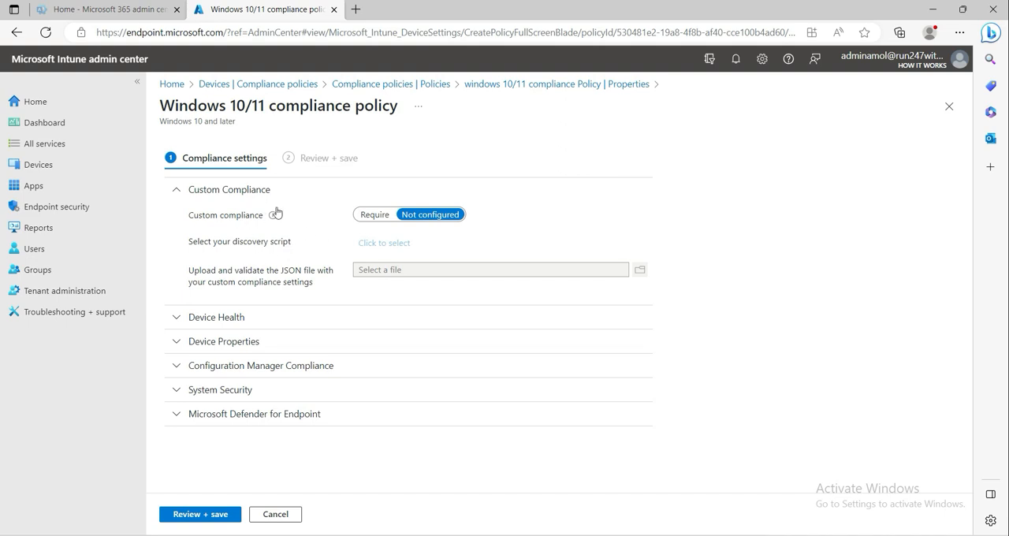
{"action": "left_click", "coordinate": [175, 194]}
- Under Device Health, set BitLocker and Secure Boot to Require and leave code integrity as Not configured
{"action": "left_click", "coordinate": [175, 213]}
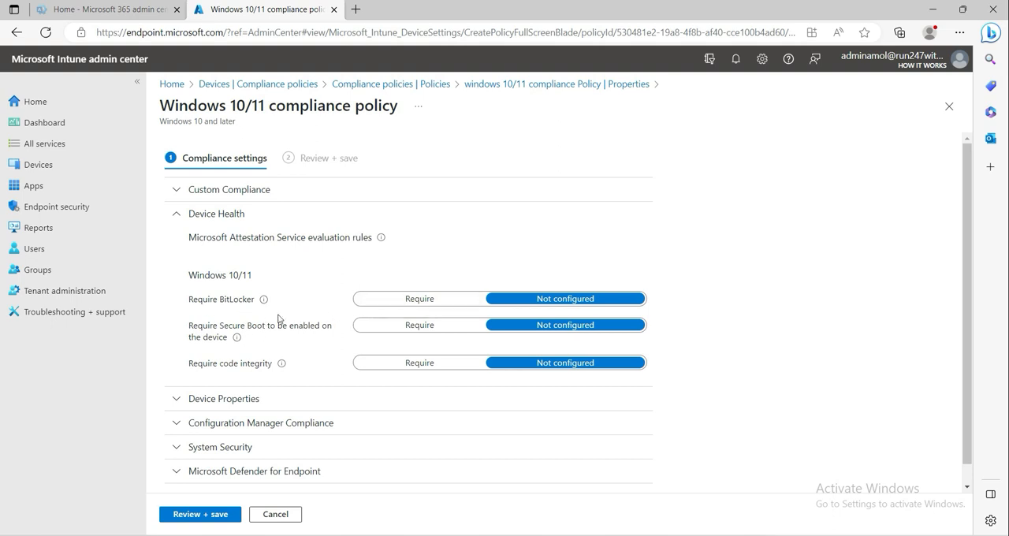
{"action": "left_click", "coordinate": [420, 303]}
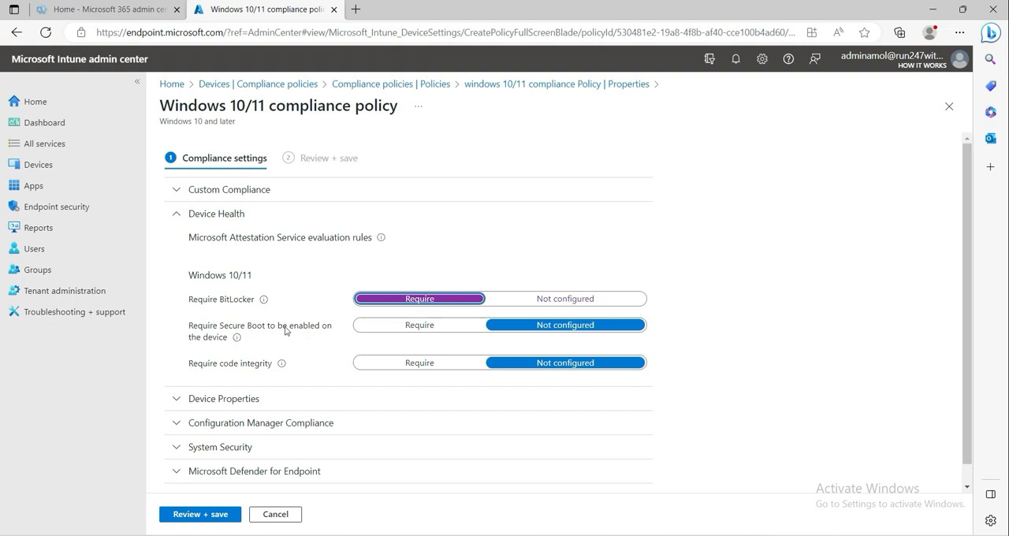
{"action": "left_click", "coordinate": [416, 326]}
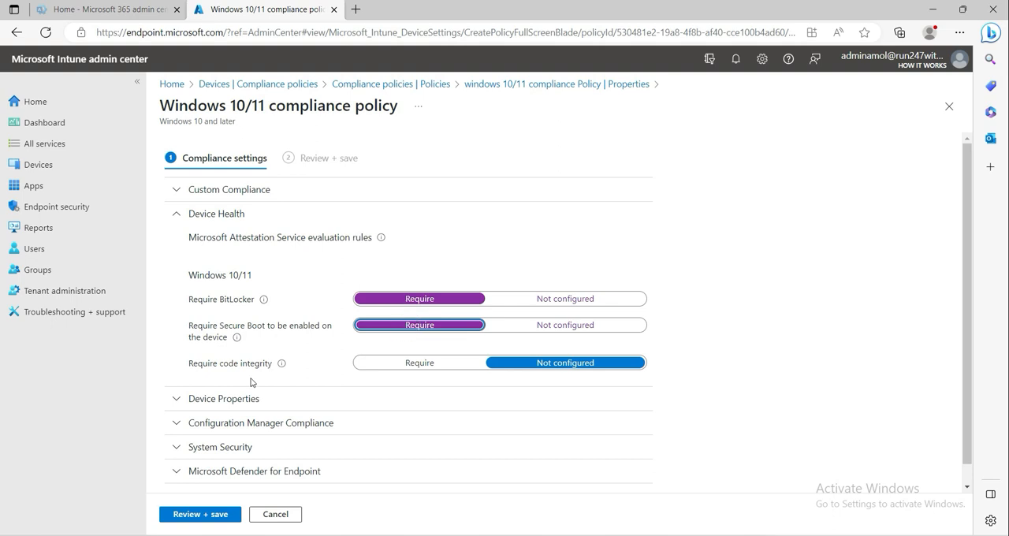
{"action": "mouse_move", "coordinate": [239, 343]}
{"action": "left_click", "coordinate": [408, 368]}
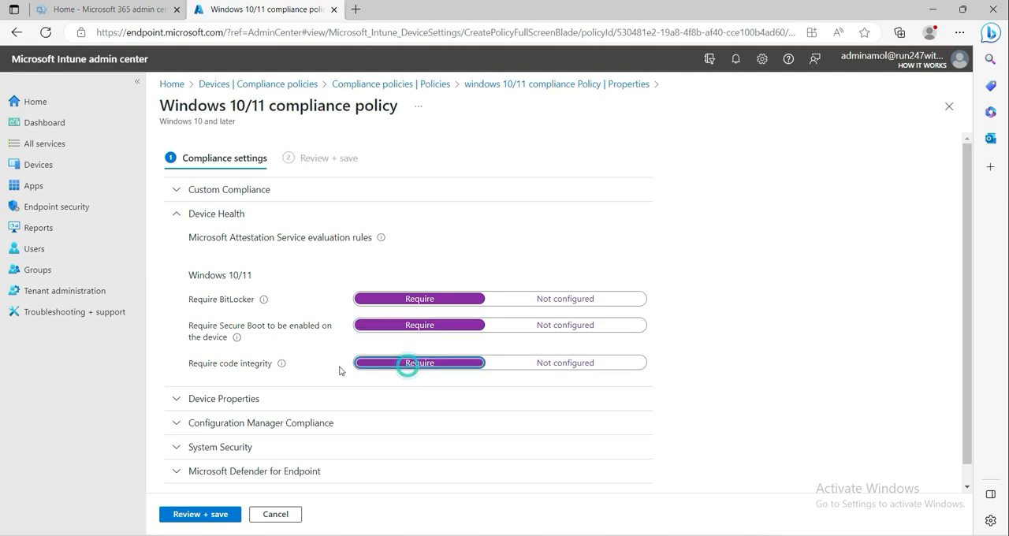
{"action": "left_click", "coordinate": [520, 367]}
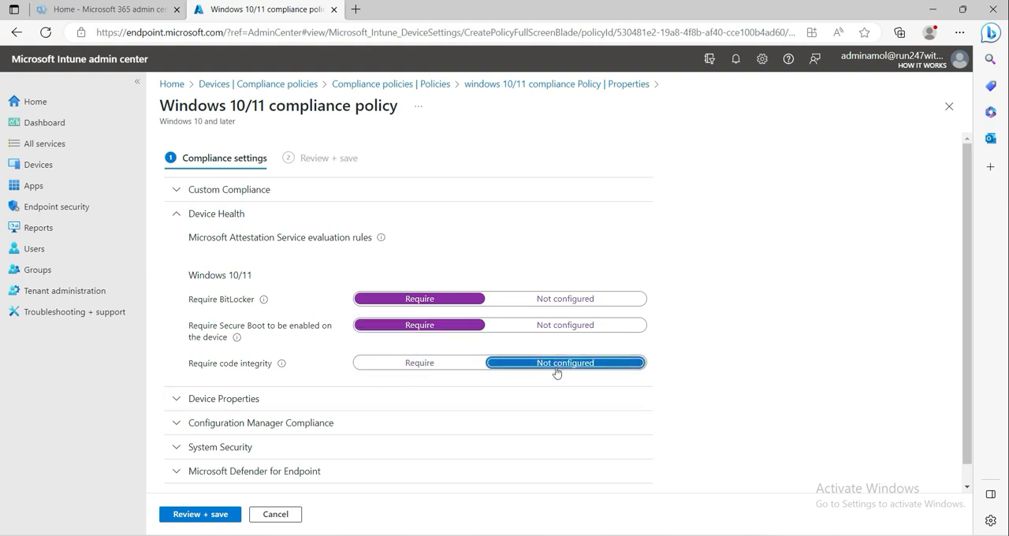
- Review the operating system version and valid build options under Device Properties, then collapse the section
{"action": "scroll", "coordinate": [441, 335], "scroll_direction": "down", "scroll_amount": 1}
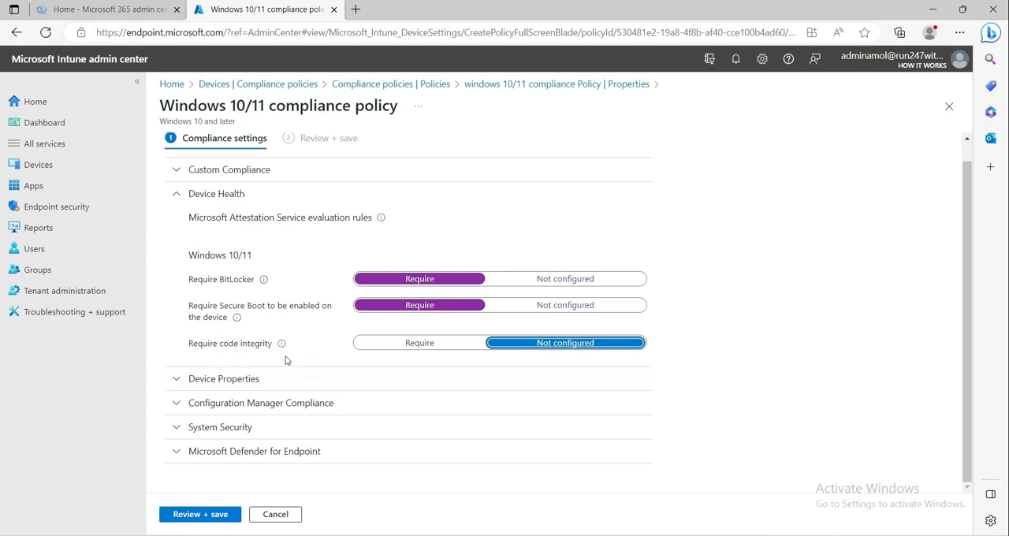
{"action": "left_click", "coordinate": [179, 387]}
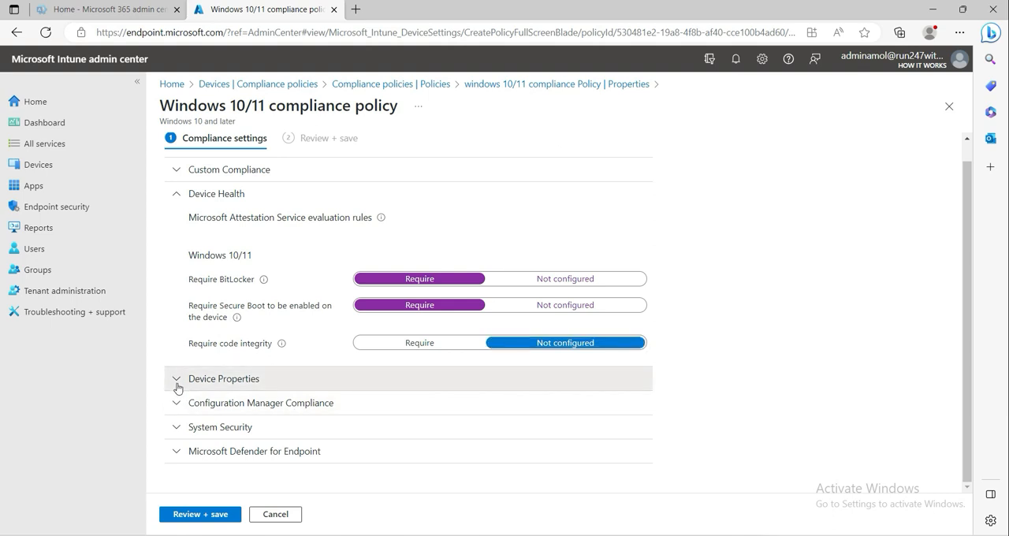
{"action": "scroll", "coordinate": [309, 386], "scroll_direction": "down", "scroll_amount": 2}
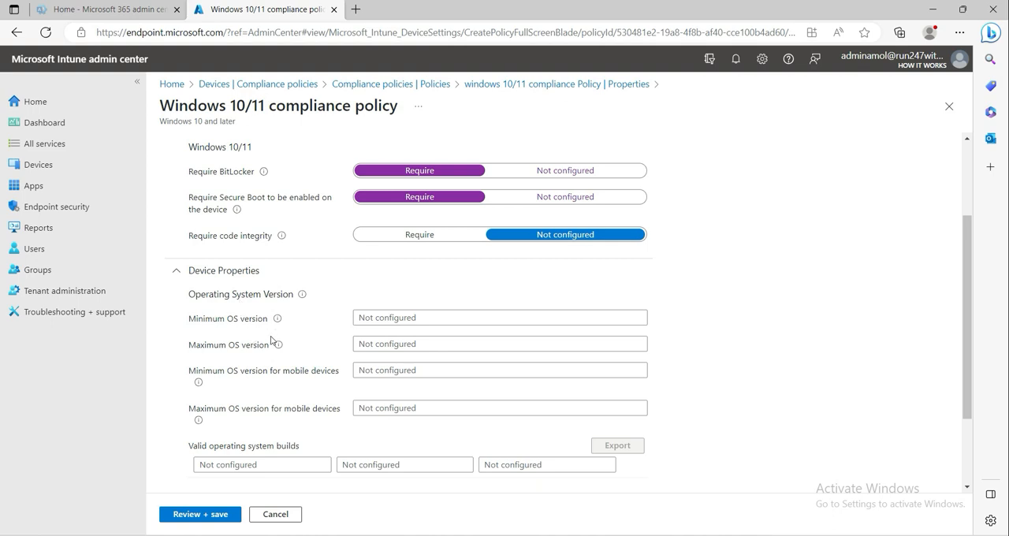
{"action": "scroll", "coordinate": [273, 341], "scroll_direction": "down", "scroll_amount": 3}
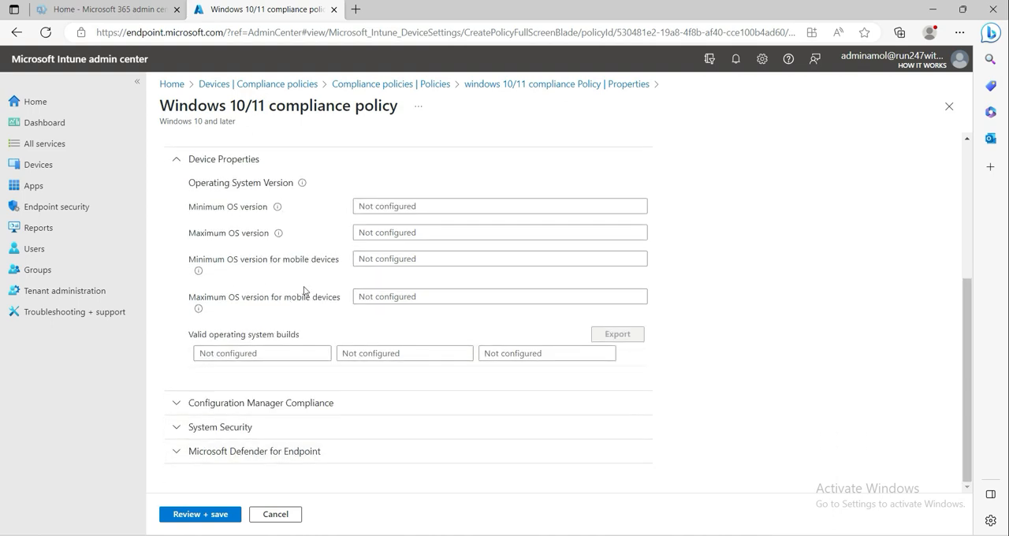
{"action": "scroll", "coordinate": [307, 291], "scroll_direction": "up", "scroll_amount": 1}
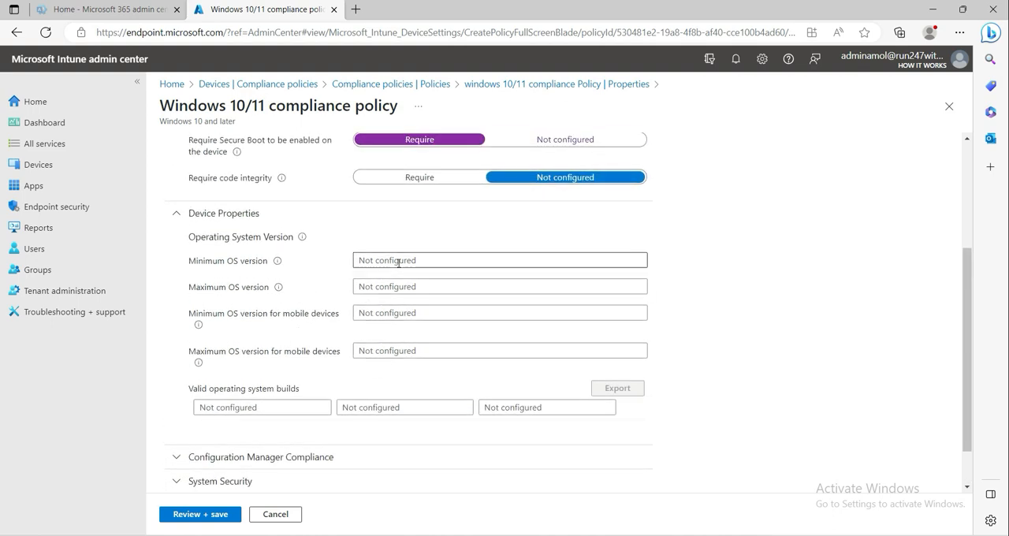
{"action": "left_click", "coordinate": [176, 213]}
- Try the Require option for device compliance from Configuration Manager and set it back to Not configured
{"action": "left_click", "coordinate": [186, 404]}
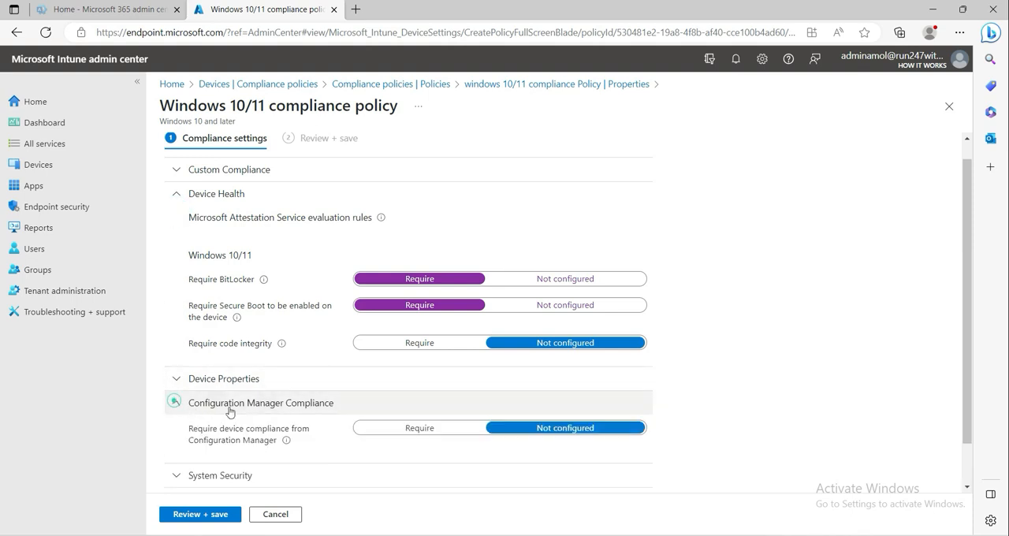
{"action": "scroll", "coordinate": [213, 394], "scroll_direction": "down", "scroll_amount": 1}
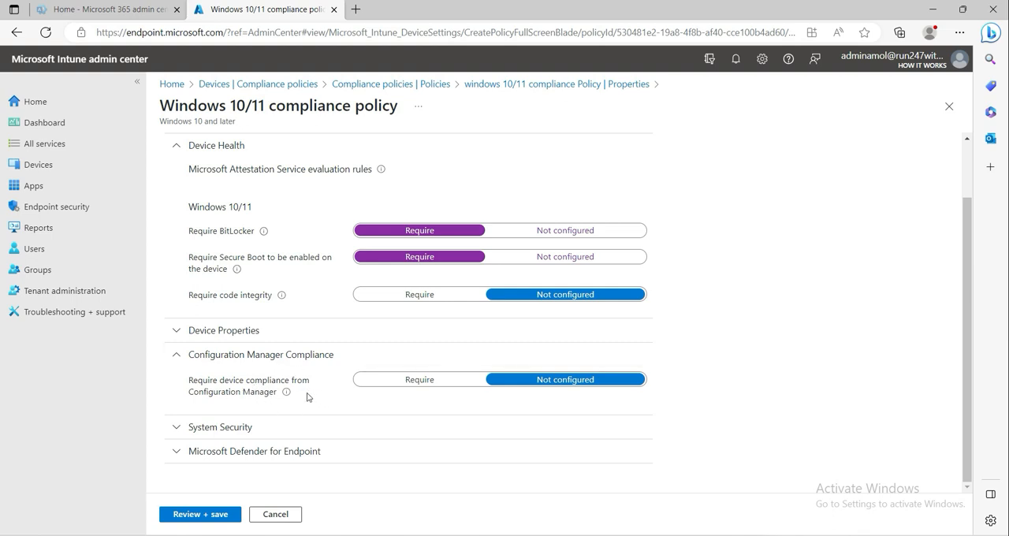
{"action": "left_click", "coordinate": [391, 381]}
{"action": "left_click", "coordinate": [547, 382]}
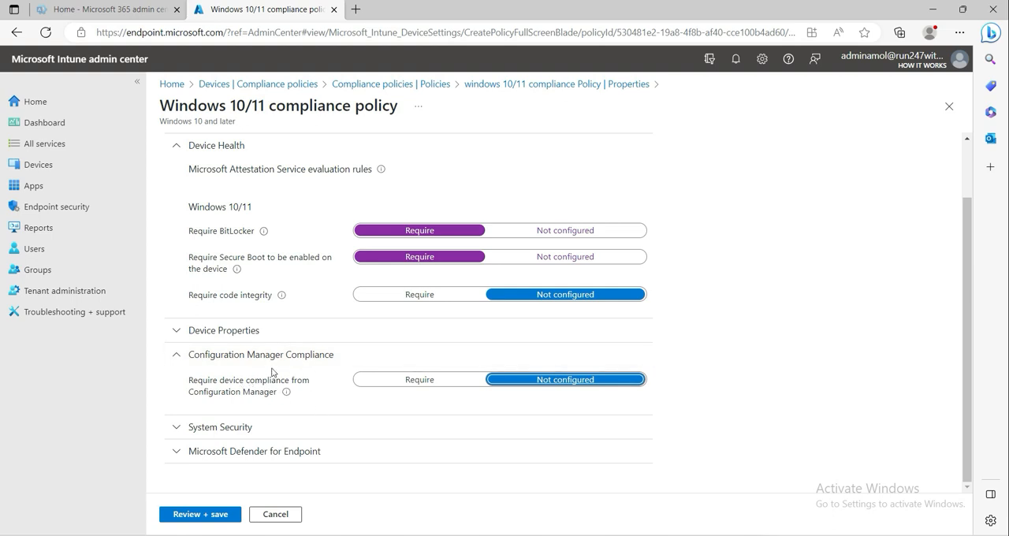
- Under System Security, set the password requirement for unlocking mobile devices to Require
{"action": "left_click", "coordinate": [178, 426]}
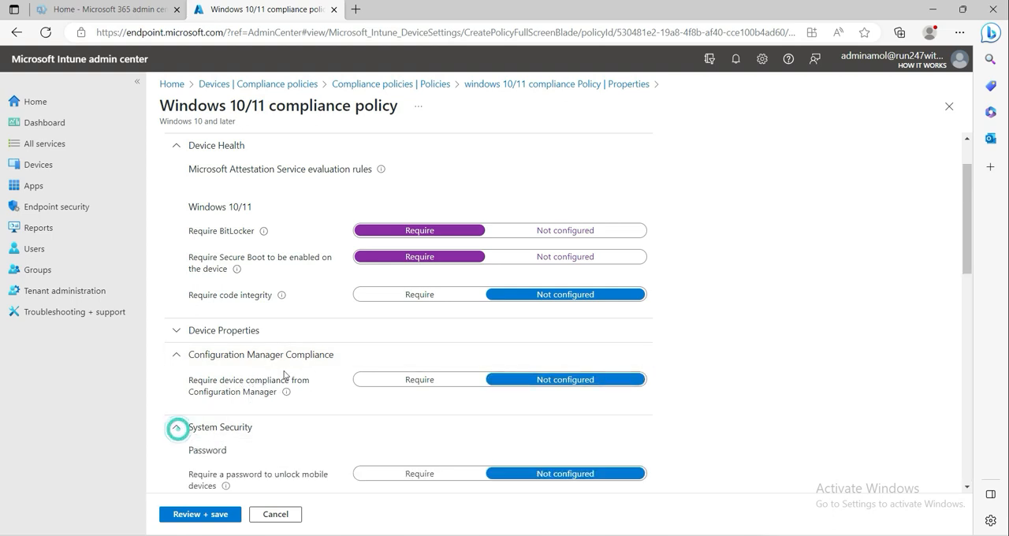
{"action": "scroll", "coordinate": [288, 338], "scroll_direction": "down", "scroll_amount": 4}
{"action": "scroll", "coordinate": [292, 361], "scroll_direction": "up", "scroll_amount": 1}
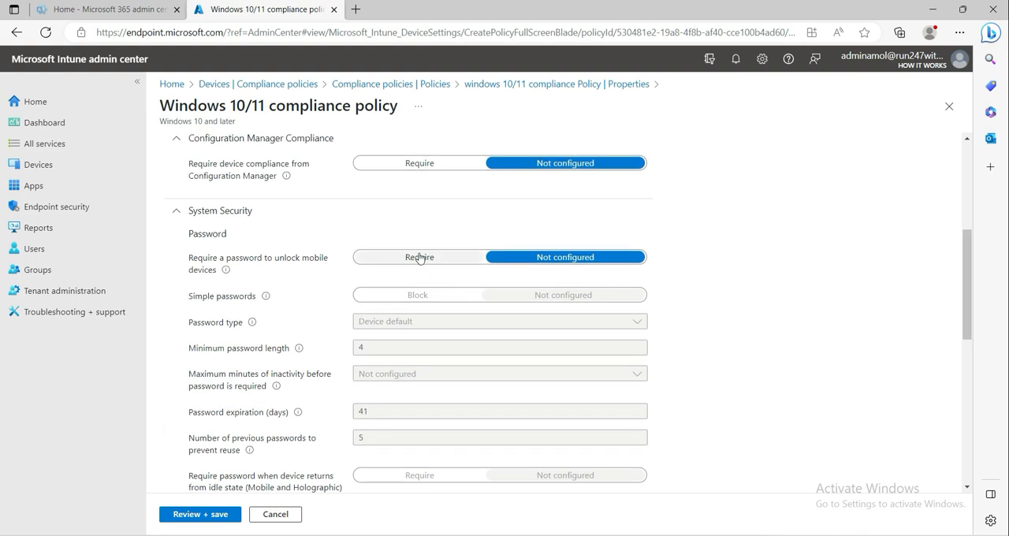
{"action": "left_click", "coordinate": [419, 257]}
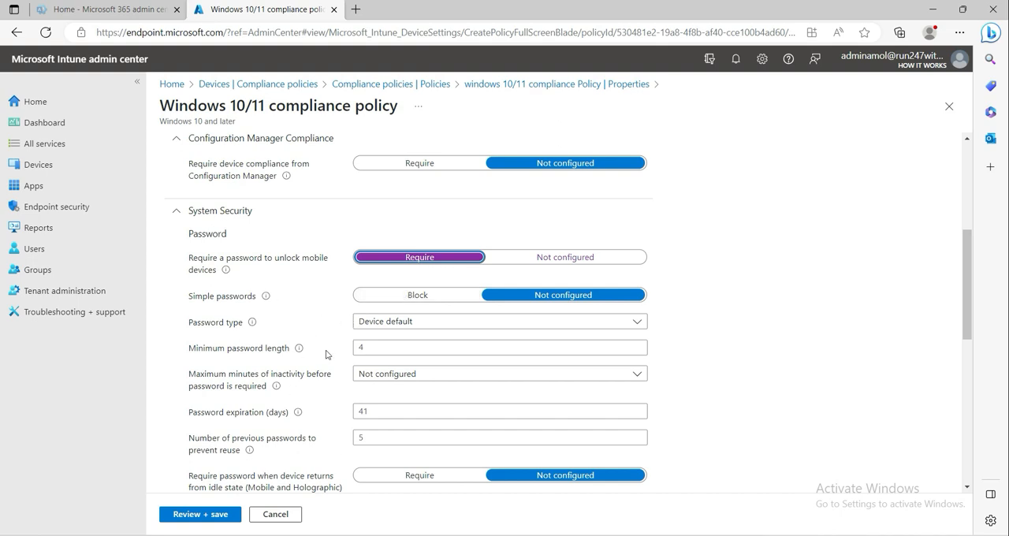
- Examine the System Security password options, including minimum length, inactivity time, expiration and reuse prevention
{"action": "scroll", "coordinate": [326, 354], "scroll_direction": "down", "scroll_amount": 1}
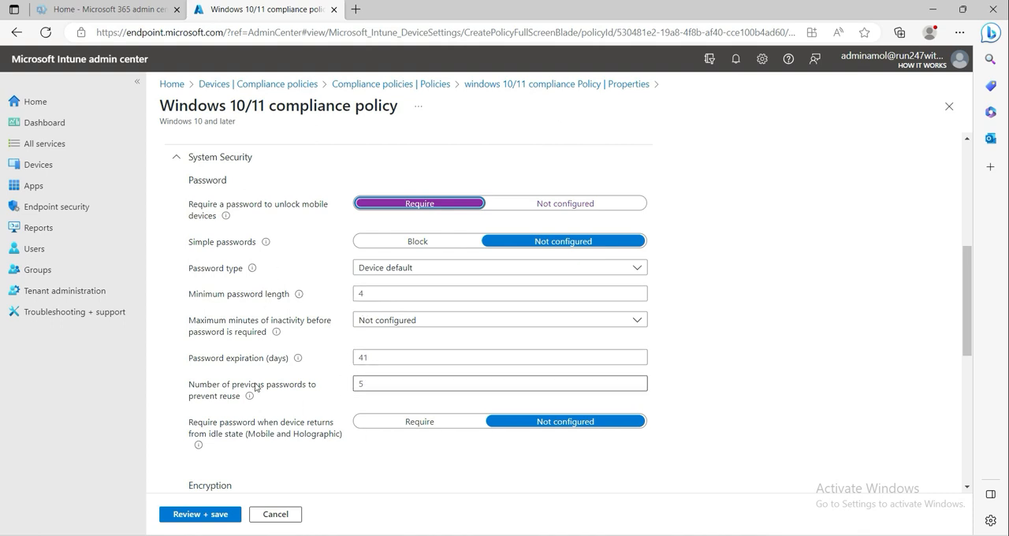
{"action": "scroll", "coordinate": [311, 300], "scroll_direction": "down", "scroll_amount": 2}
{"action": "scroll", "coordinate": [314, 292], "scroll_direction": "up", "scroll_amount": 3}
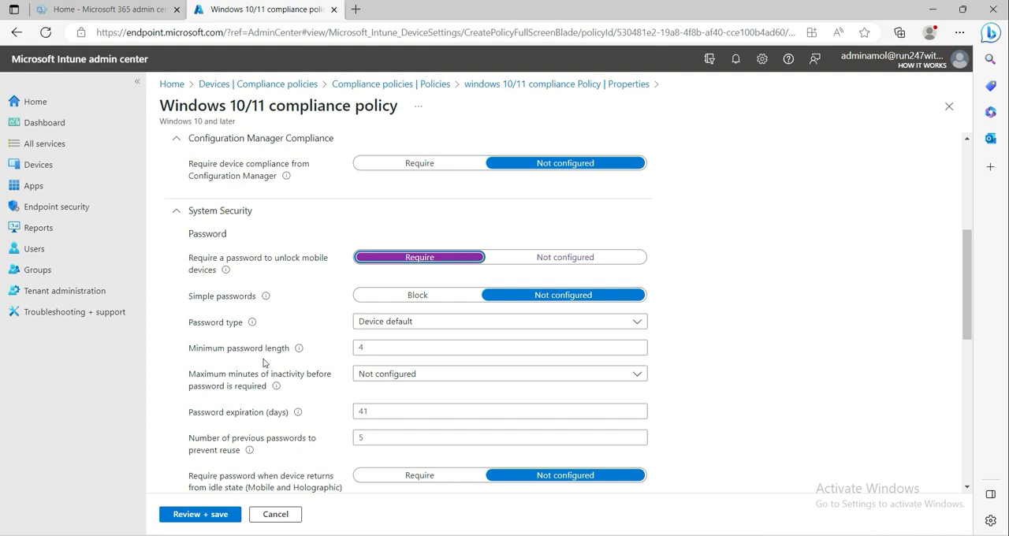
{"action": "left_click", "coordinate": [392, 347]}
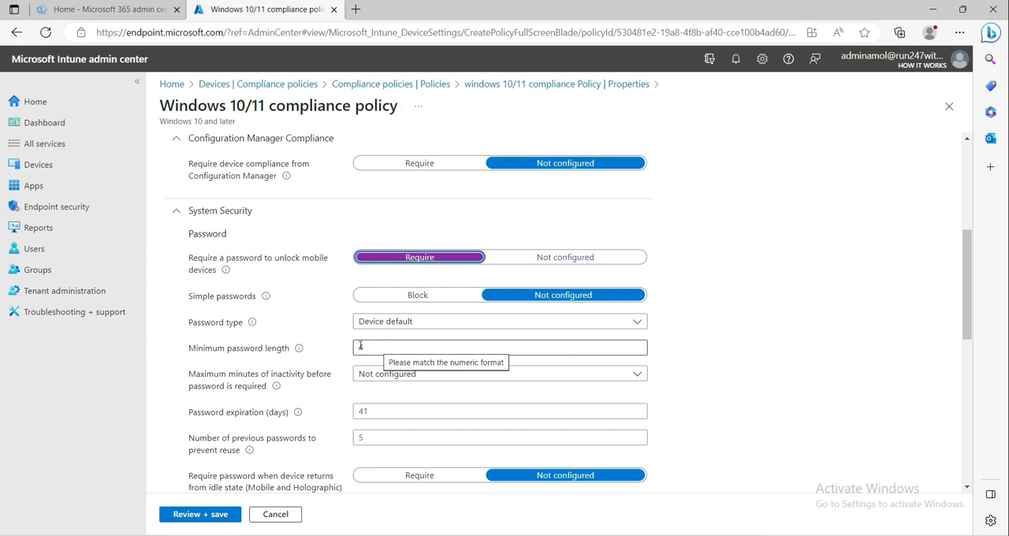
{"action": "scroll", "coordinate": [290, 340], "scroll_direction": "down", "scroll_amount": 1}
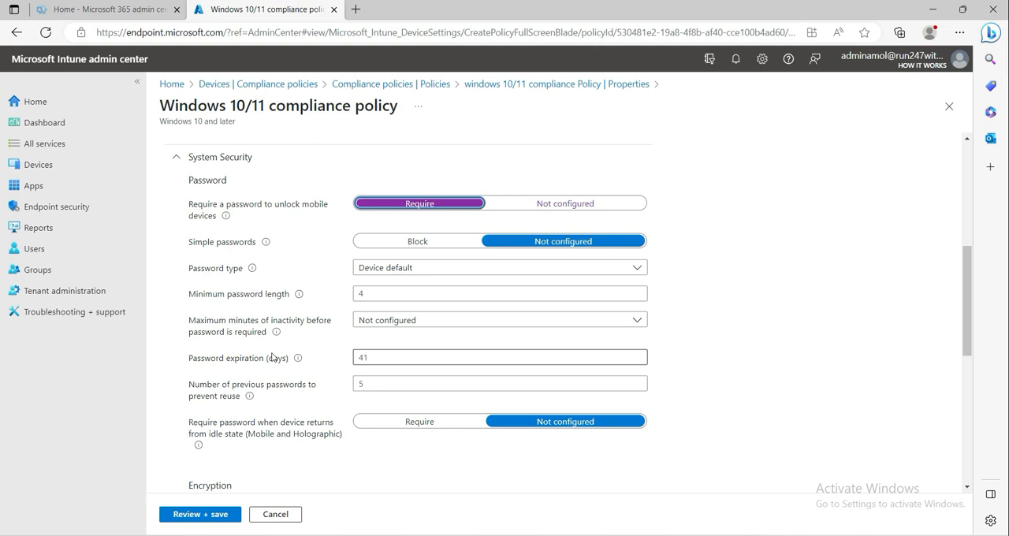
{"action": "left_click", "coordinate": [370, 293]}
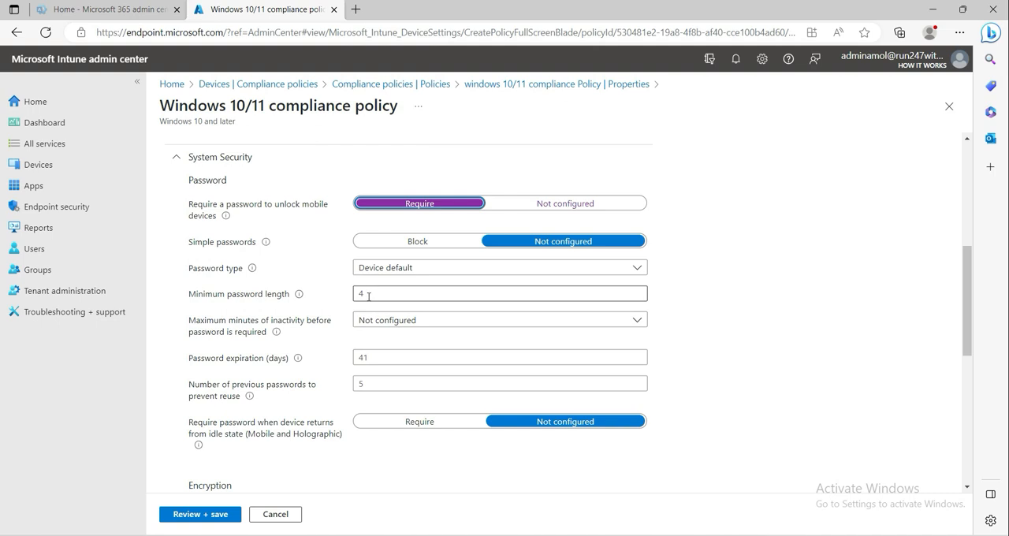
{"action": "left_click", "coordinate": [367, 289]}
{"action": "left_click", "coordinate": [378, 292]}
- Set data storage encryption, Firewall, Trusted Platform Module (TPM), Antivirus and Antispyware to Require
{"action": "scroll", "coordinate": [281, 389], "scroll_direction": "down", "scroll_amount": 1}
{"action": "scroll", "coordinate": [311, 349], "scroll_direction": "down", "scroll_amount": 2}
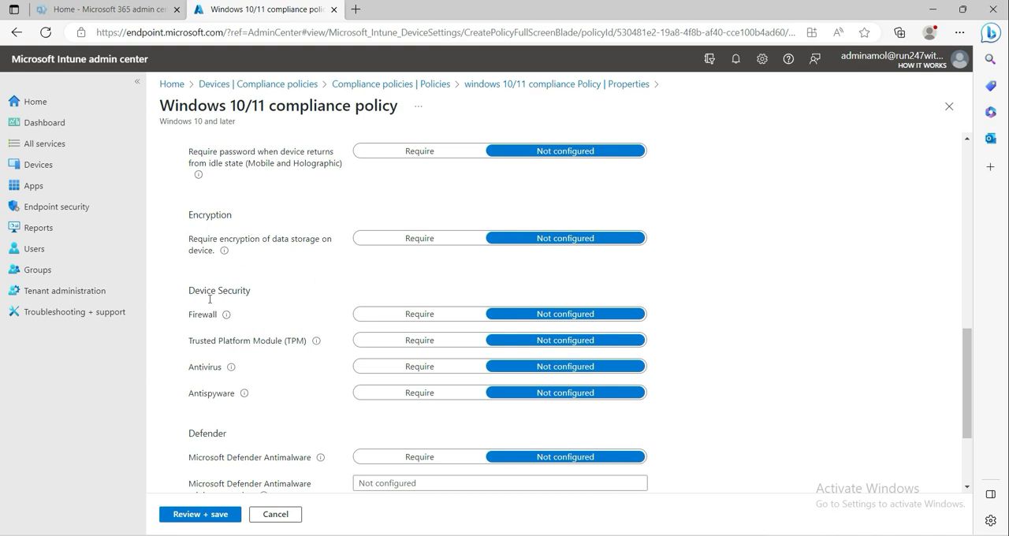
{"action": "left_click", "coordinate": [398, 239]}
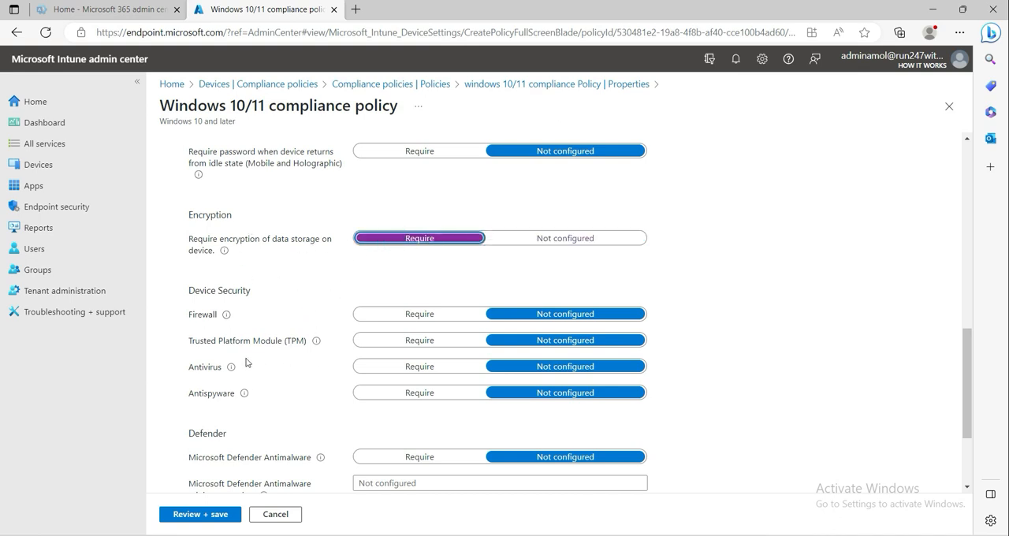
{"action": "left_click", "coordinate": [396, 314]}
{"action": "left_click", "coordinate": [396, 340]}
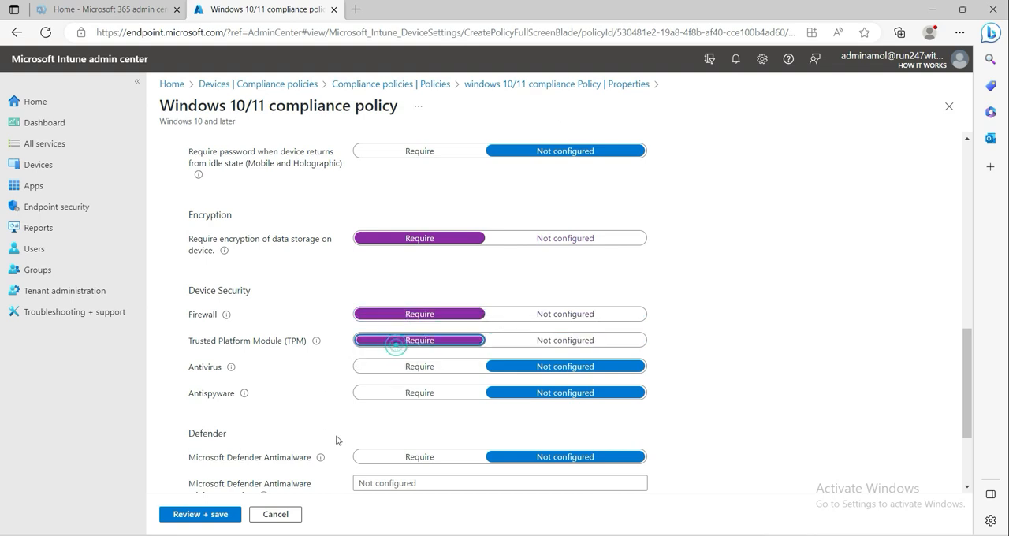
{"action": "left_click", "coordinate": [368, 369]}
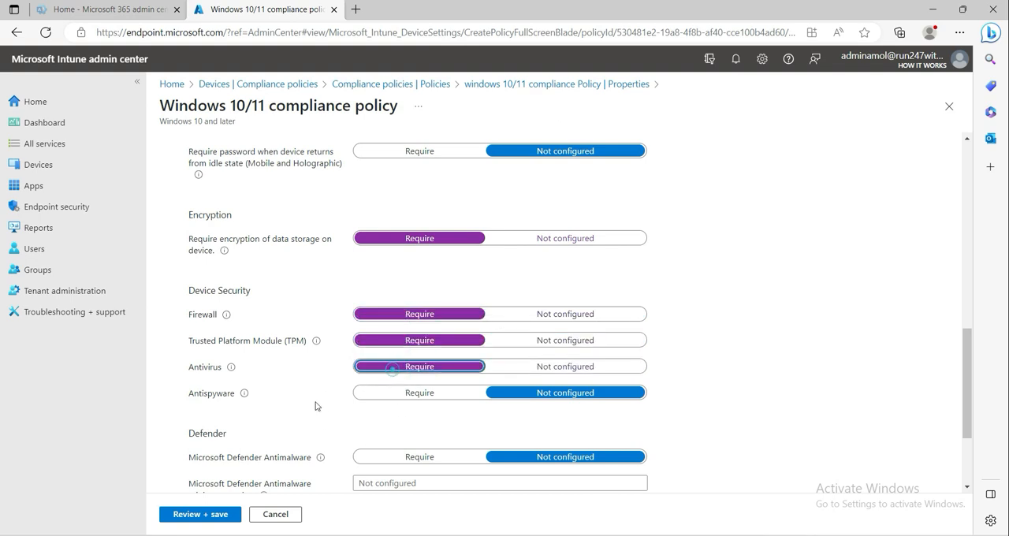
{"action": "left_click", "coordinate": [372, 387]}
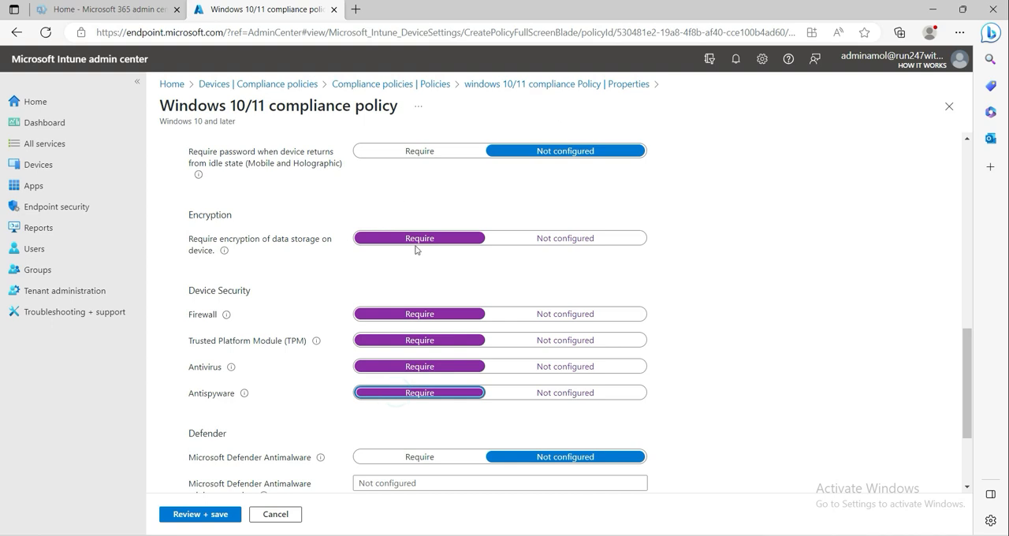
- Set Microsoft Defender Antimalware and Real-time protection to Require in the Defender settings
{"action": "scroll", "coordinate": [395, 387], "scroll_direction": "down", "scroll_amount": 2}
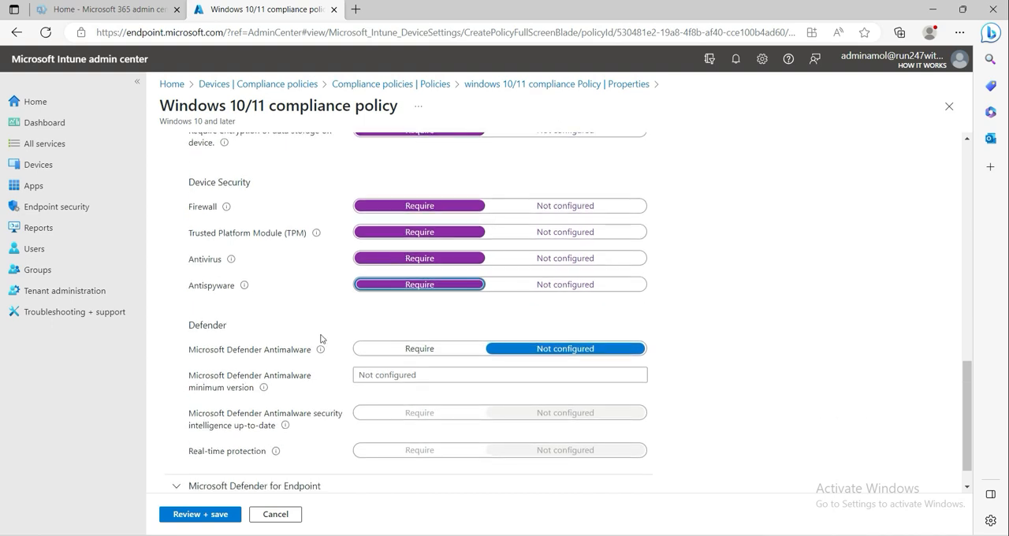
{"action": "scroll", "coordinate": [272, 362], "scroll_direction": "down", "scroll_amount": 1}
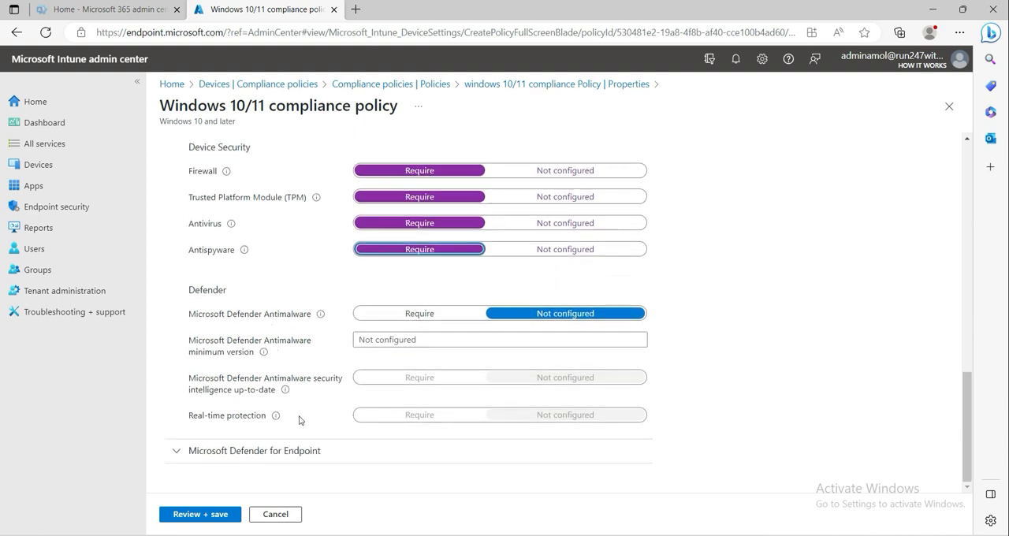
{"action": "left_click", "coordinate": [404, 314]}
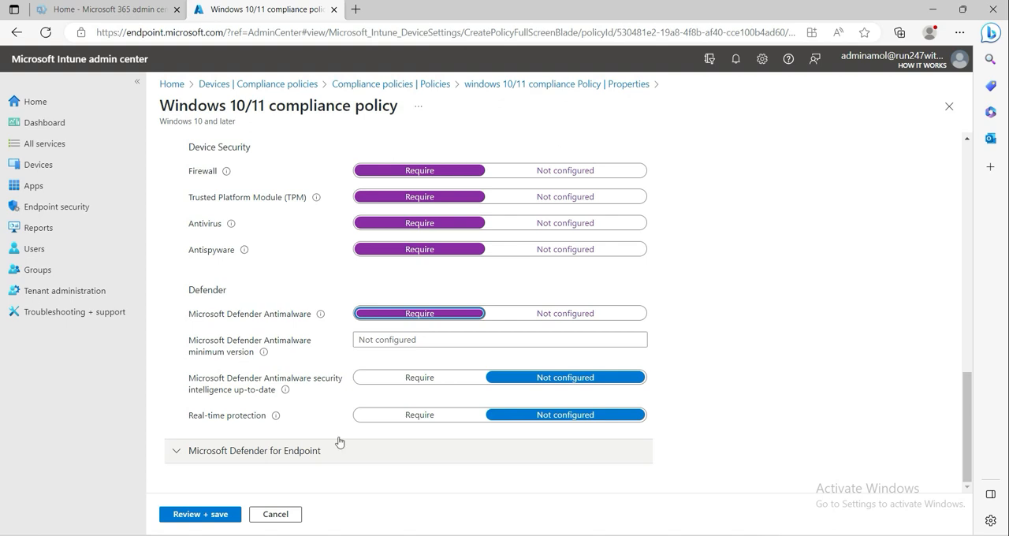
{"action": "left_click", "coordinate": [390, 418]}
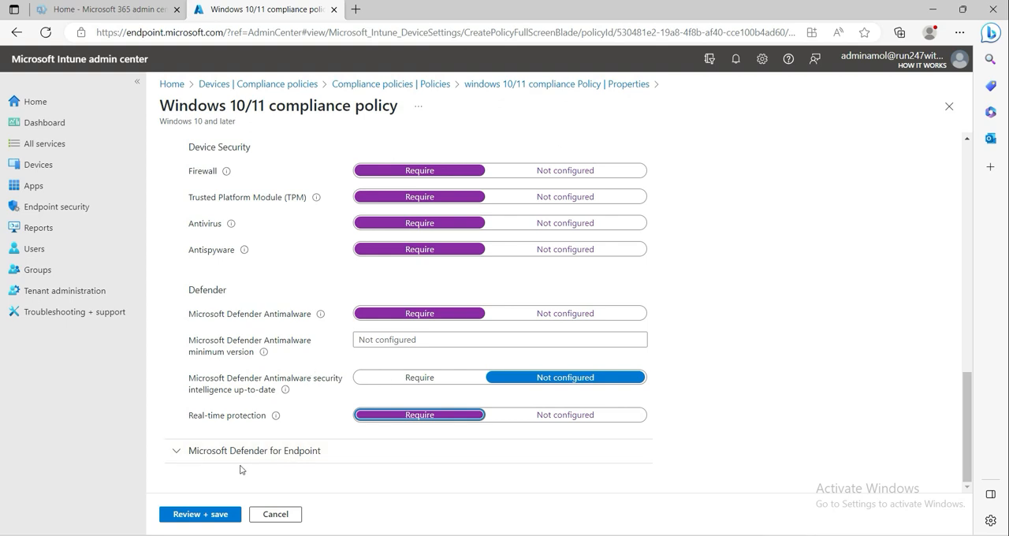
- Under Microsoft Defender for Endpoint, set the maximum allowed machine risk score to Medium
{"action": "left_click", "coordinate": [178, 450]}
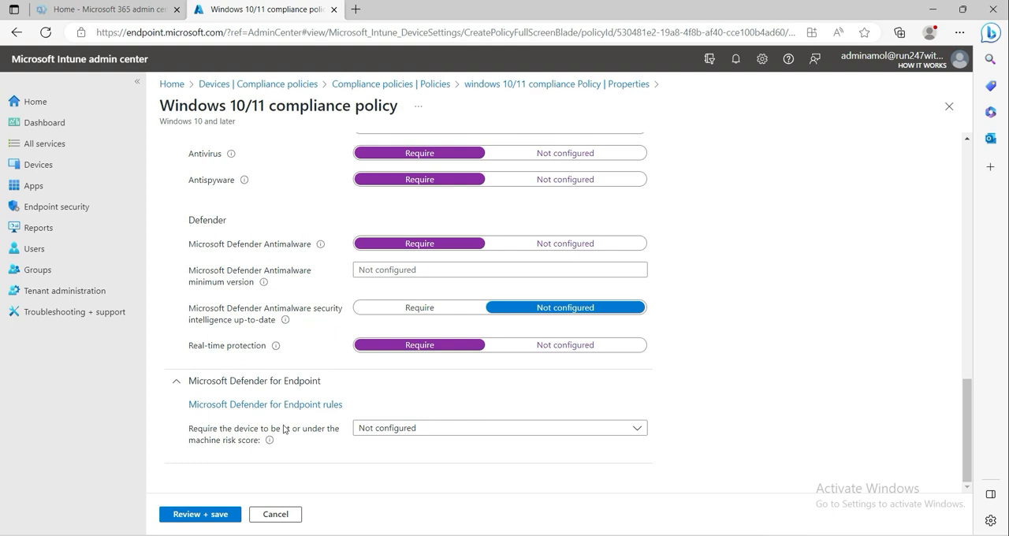
{"action": "left_click", "coordinate": [389, 430]}
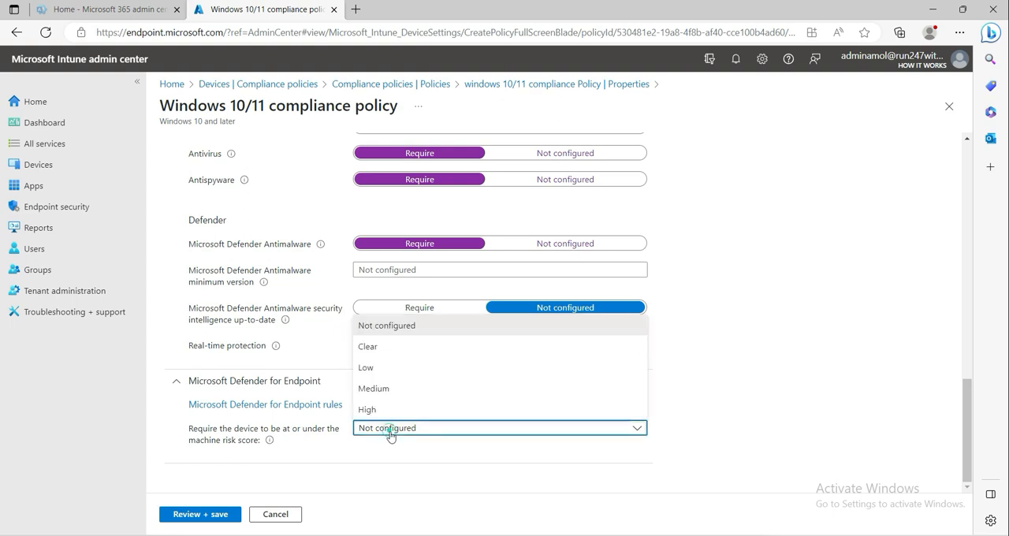
{"action": "left_click", "coordinate": [394, 388]}
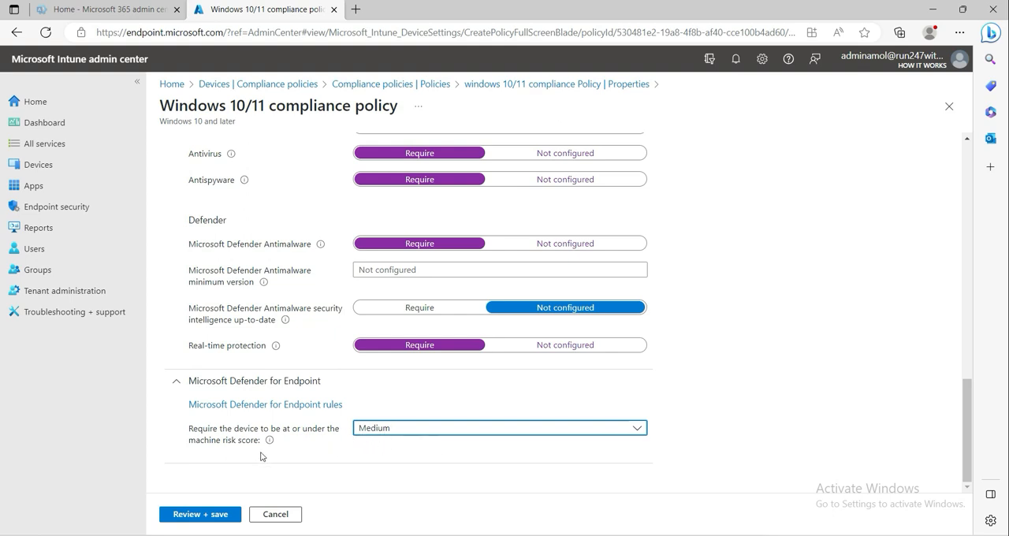
- Examine the policy's password, encryption, device security, Defender and machine risk score settings before saving
{"action": "scroll", "coordinate": [335, 466], "scroll_direction": "up", "scroll_amount": 2}
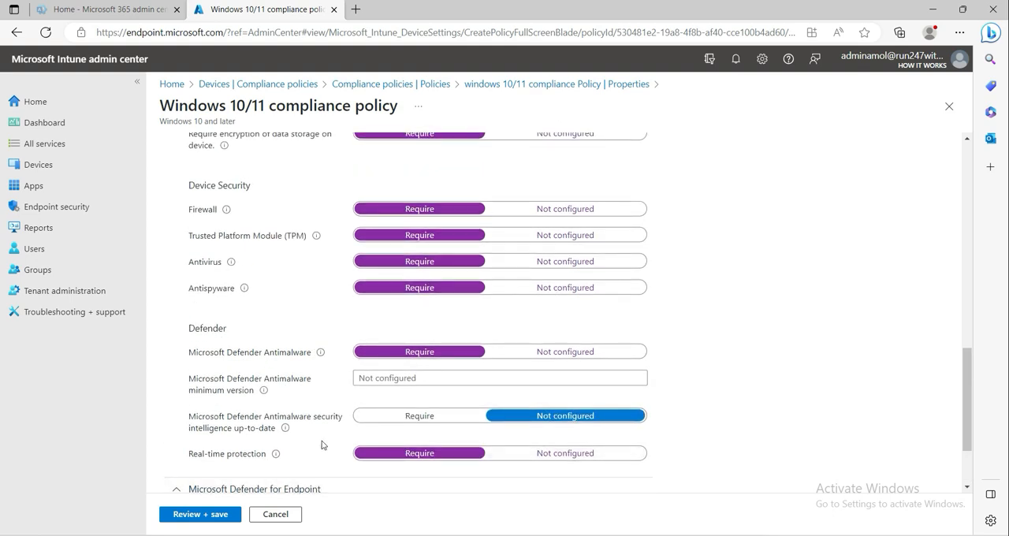
{"action": "scroll", "coordinate": [332, 406], "scroll_direction": "up", "scroll_amount": 3}
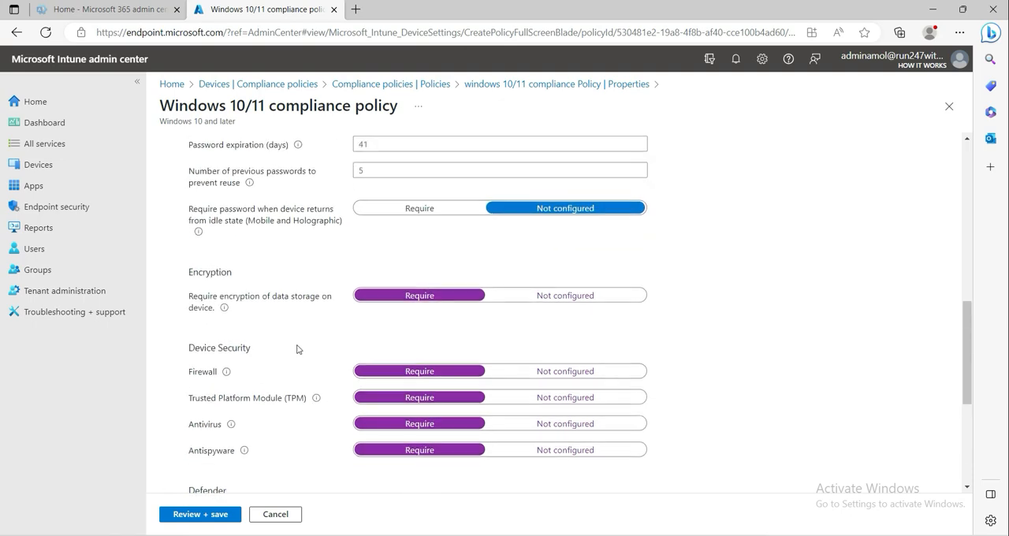
{"action": "scroll", "coordinate": [308, 354], "scroll_direction": "down", "scroll_amount": 5}
{"action": "scroll", "coordinate": [347, 382], "scroll_direction": "up", "scroll_amount": 7}
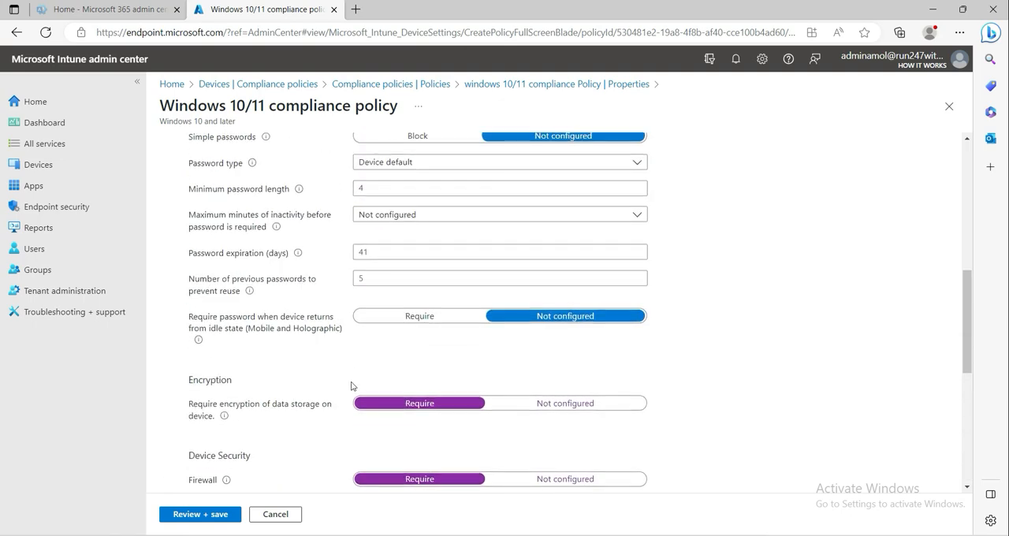
{"action": "scroll", "coordinate": [352, 386], "scroll_direction": "up", "scroll_amount": 2}
{"action": "left_click", "coordinate": [367, 260]}
{"action": "scroll", "coordinate": [341, 355], "scroll_direction": "down", "scroll_amount": 1}
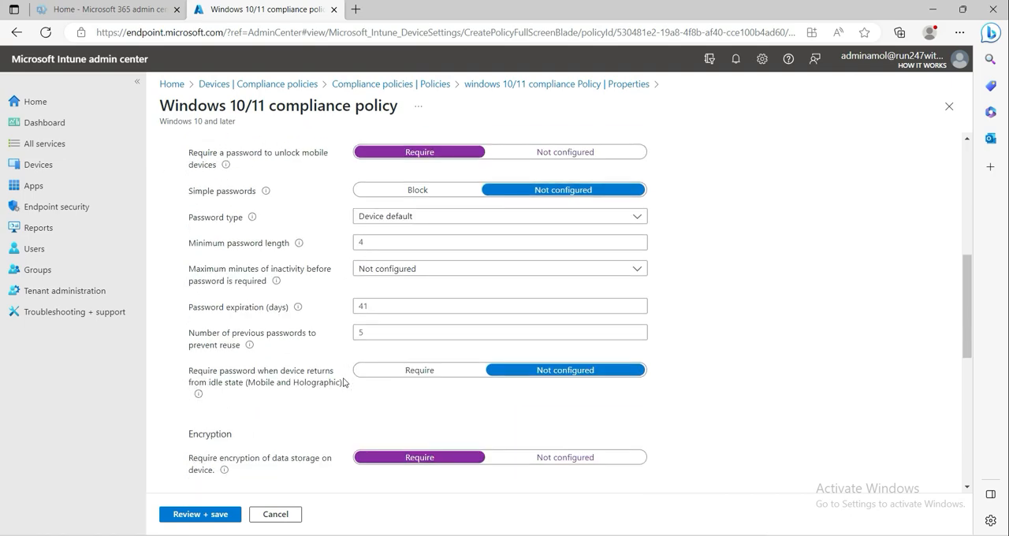
{"action": "scroll", "coordinate": [339, 386], "scroll_direction": "down", "scroll_amount": 1}
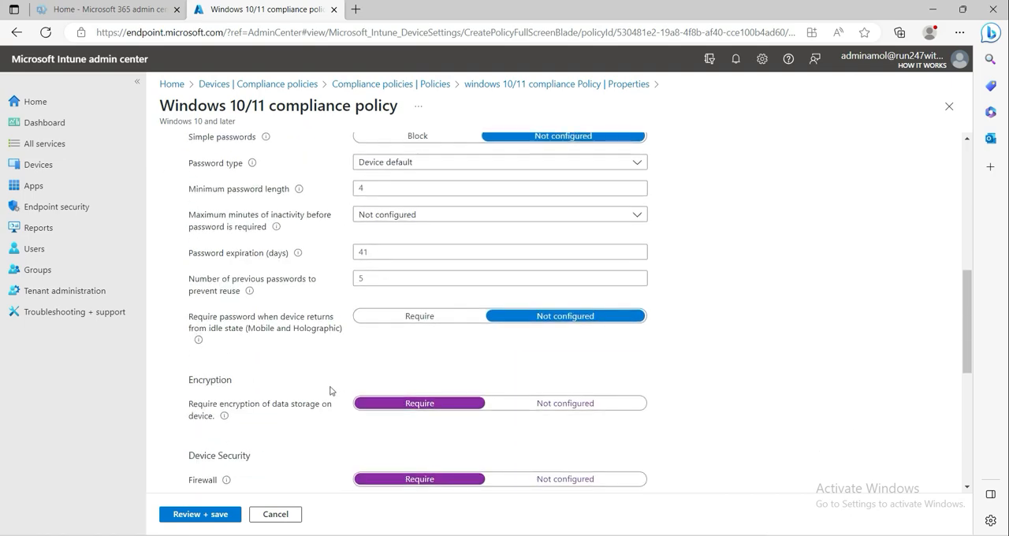
{"action": "scroll", "coordinate": [330, 391], "scroll_direction": "down", "scroll_amount": 3}
{"action": "scroll", "coordinate": [350, 436], "scroll_direction": "down", "scroll_amount": 2}
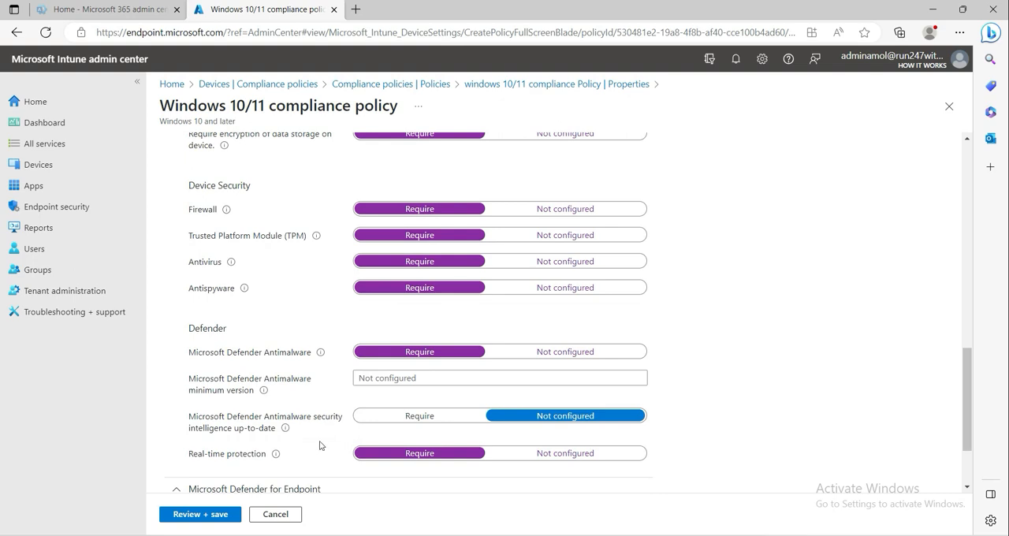
{"action": "scroll", "coordinate": [321, 450], "scroll_direction": "down", "scroll_amount": 2}
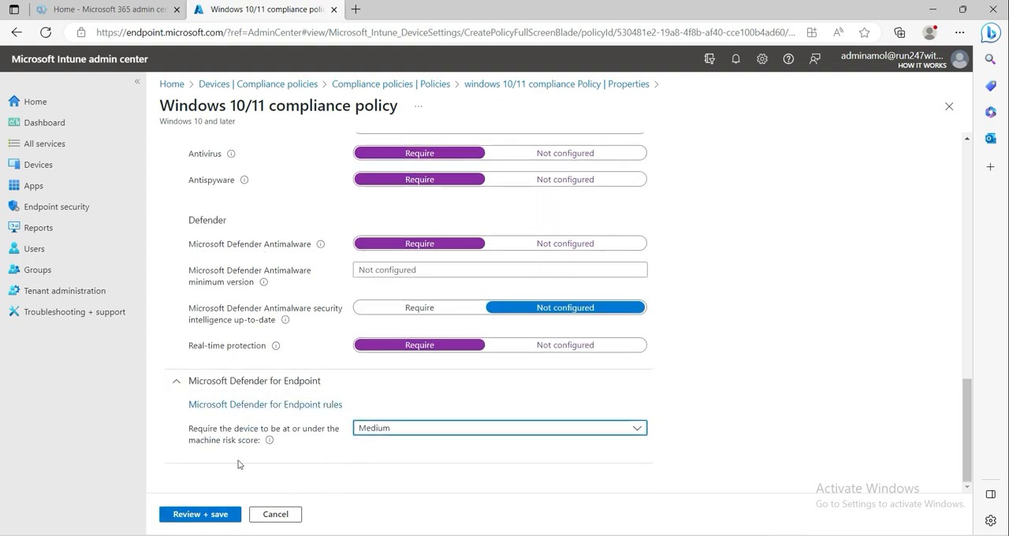
- Review and save the edited compliance settings of the Windows 10/11 compliance policy
{"action": "left_click", "coordinate": [197, 514]}
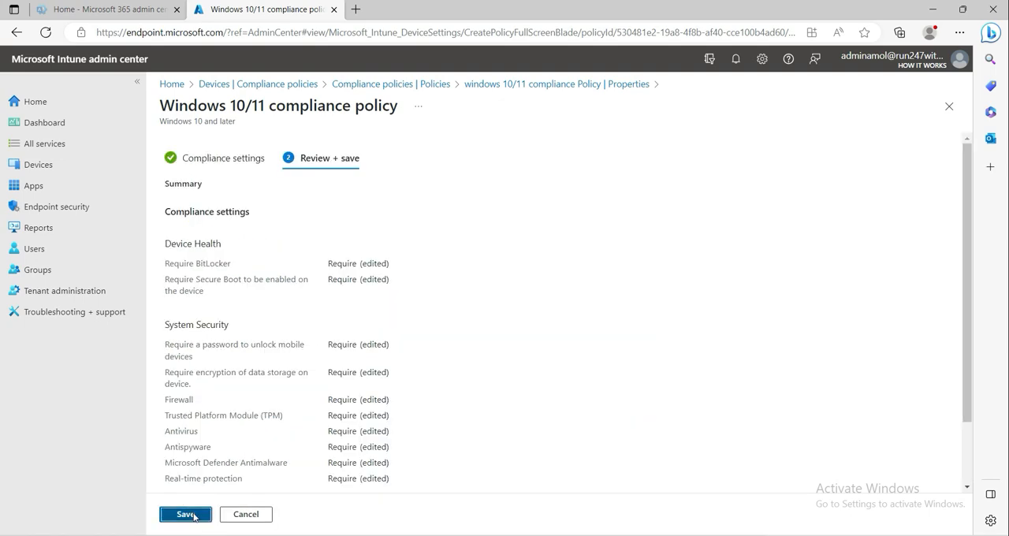
{"action": "left_click", "coordinate": [187, 514]}
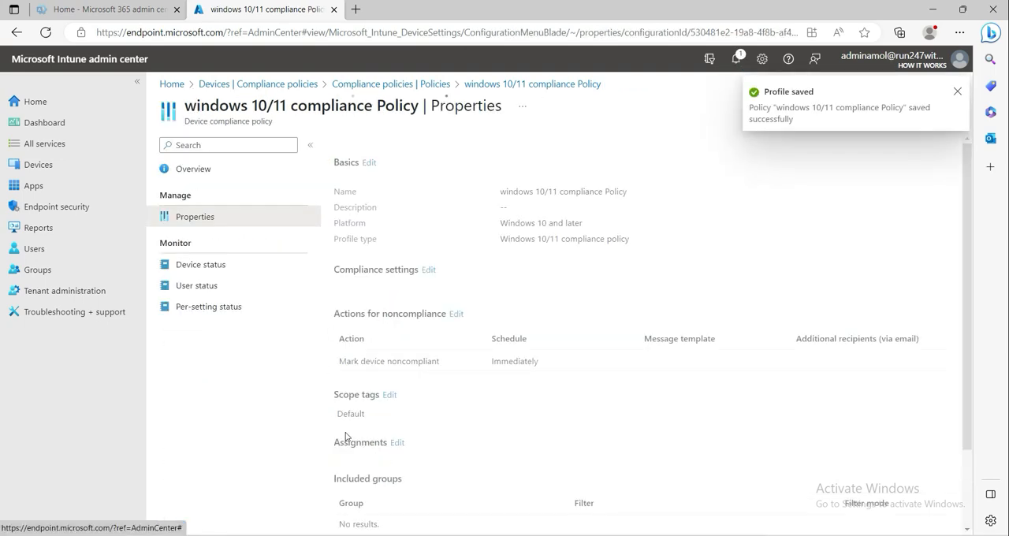
{"action": "scroll", "coordinate": [445, 354], "scroll_direction": "down", "scroll_amount": 3}
{"action": "scroll", "coordinate": [445, 354], "scroll_direction": "down", "scroll_amount": 3}
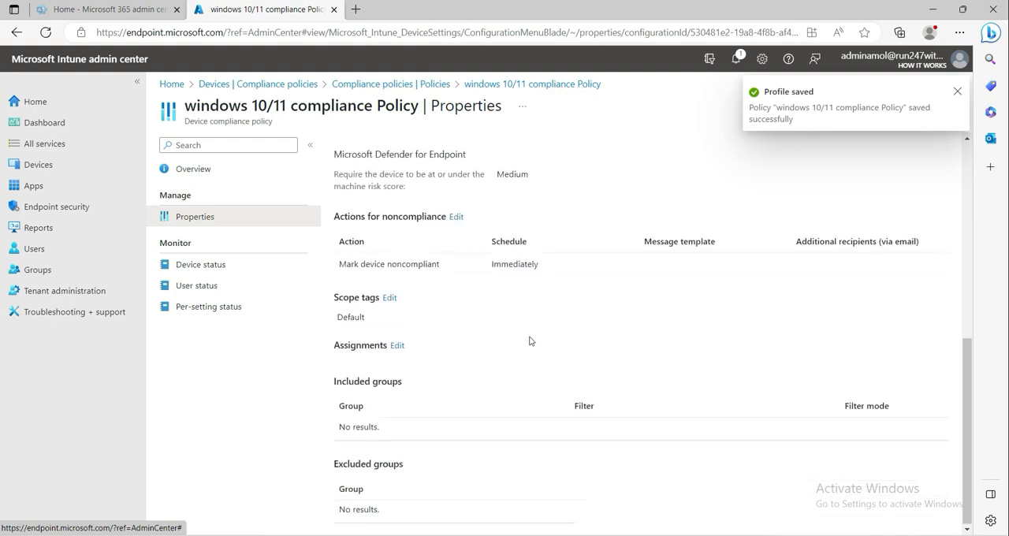
{"action": "left_click", "coordinate": [456, 217]}
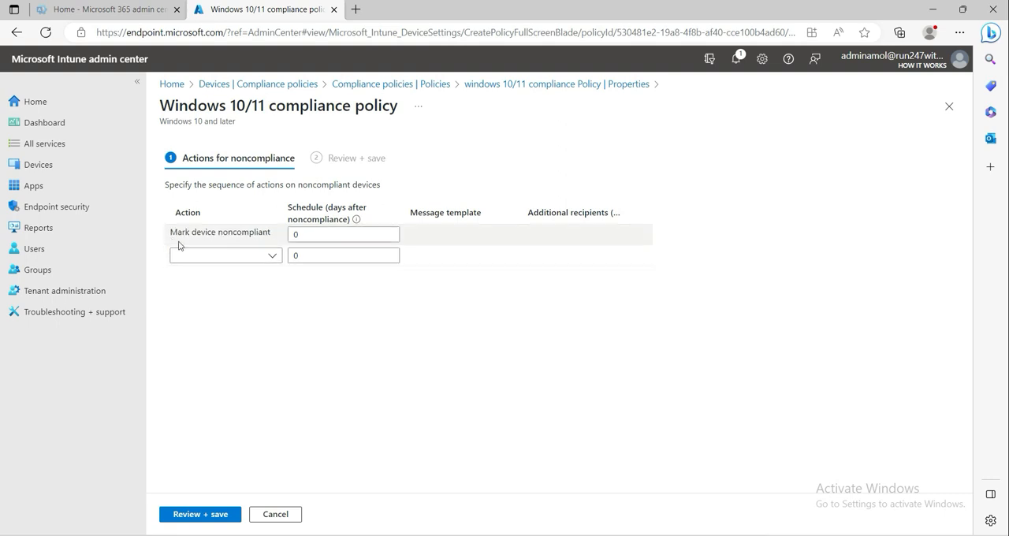
{"action": "left_click", "coordinate": [271, 255]}
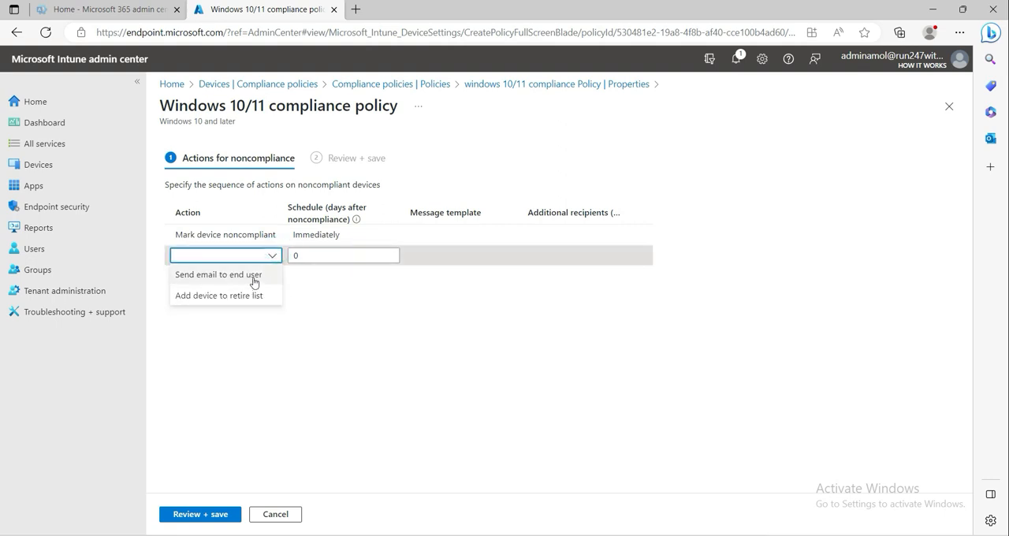
{"action": "left_click", "coordinate": [259, 283]}
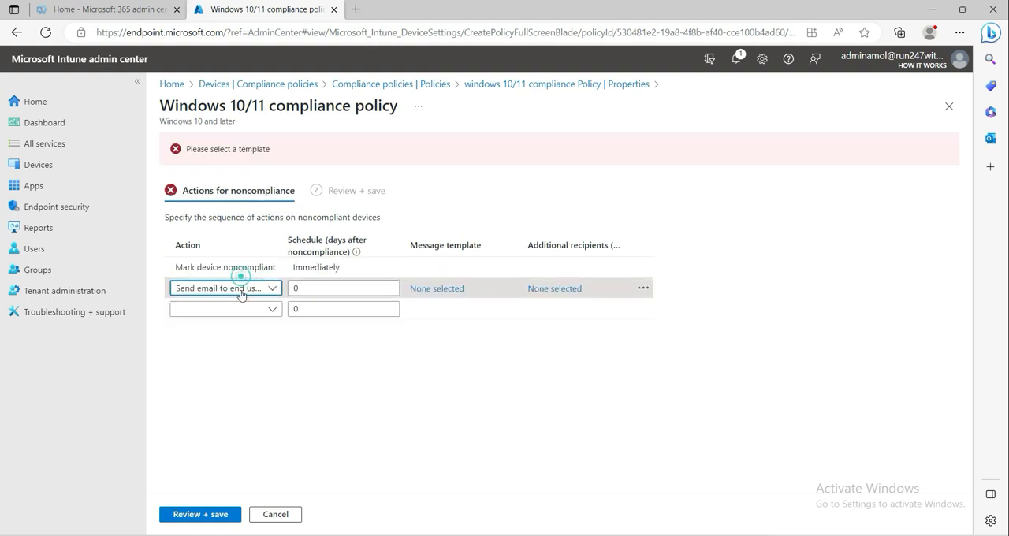
{"action": "left_click", "coordinate": [428, 291]}
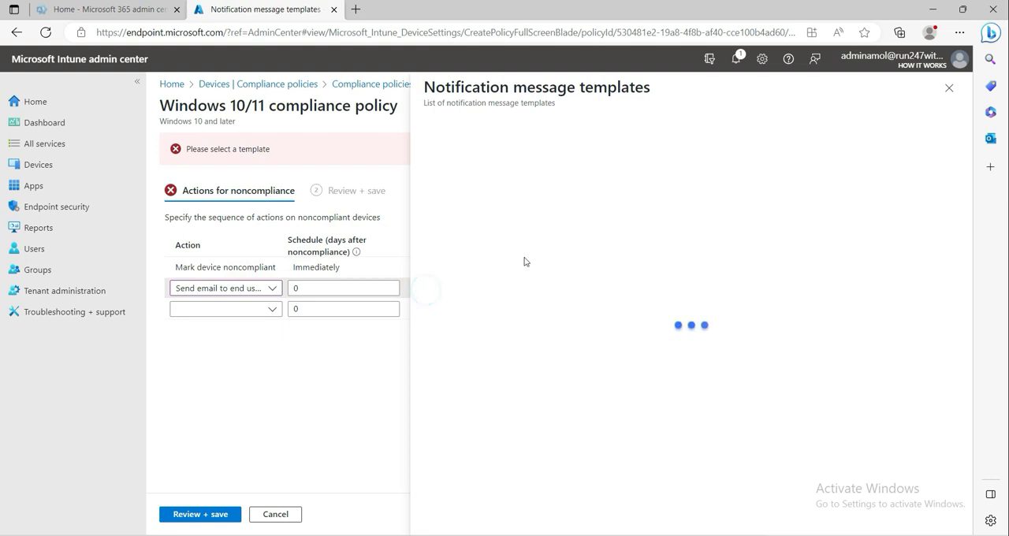
{"action": "left_click", "coordinate": [949, 88]}
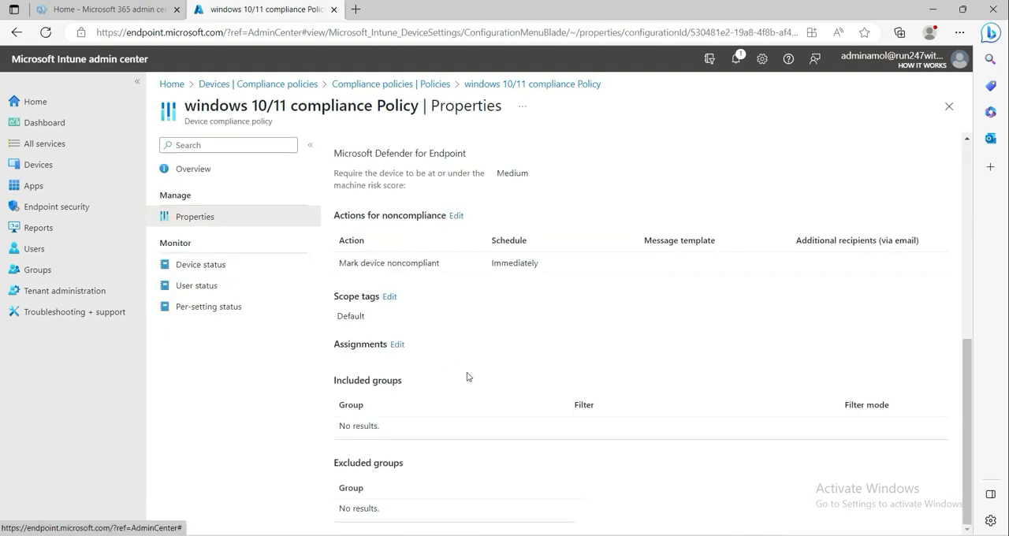
- Try to include all users in the compliance policy's assignments
{"action": "scroll", "coordinate": [386, 341], "scroll_direction": "up", "scroll_amount": 1}
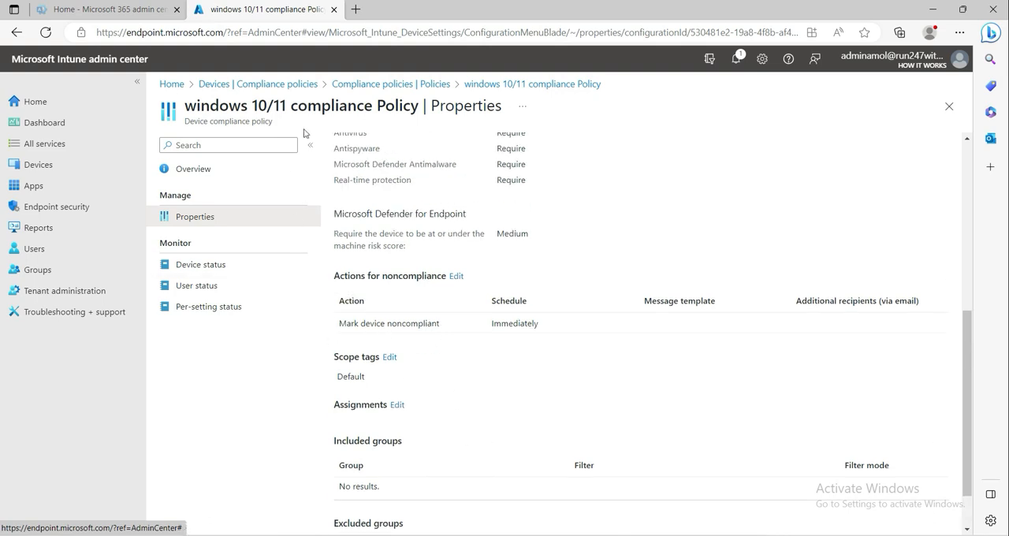
{"action": "scroll", "coordinate": [495, 370], "scroll_direction": "down", "scroll_amount": 1}
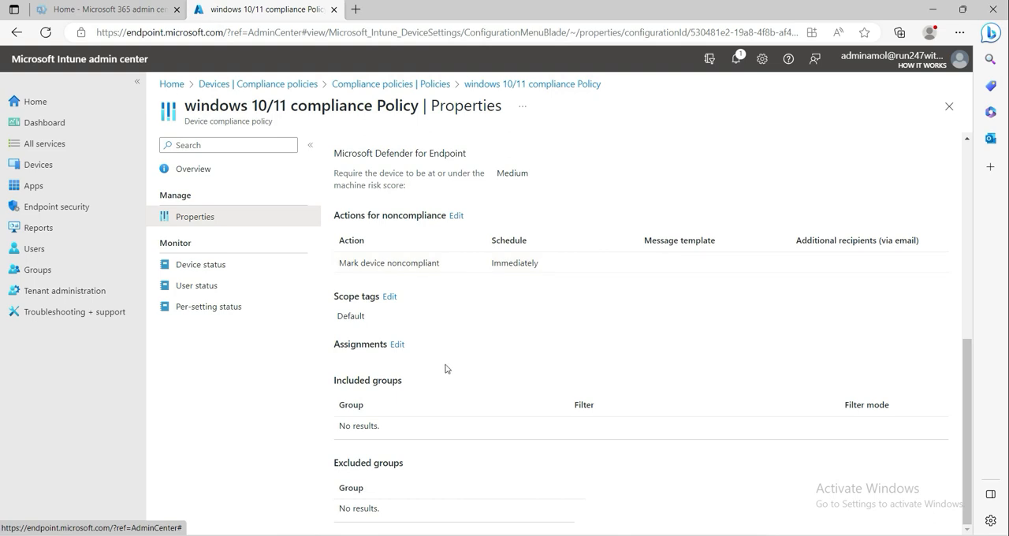
{"action": "left_click", "coordinate": [397, 345]}
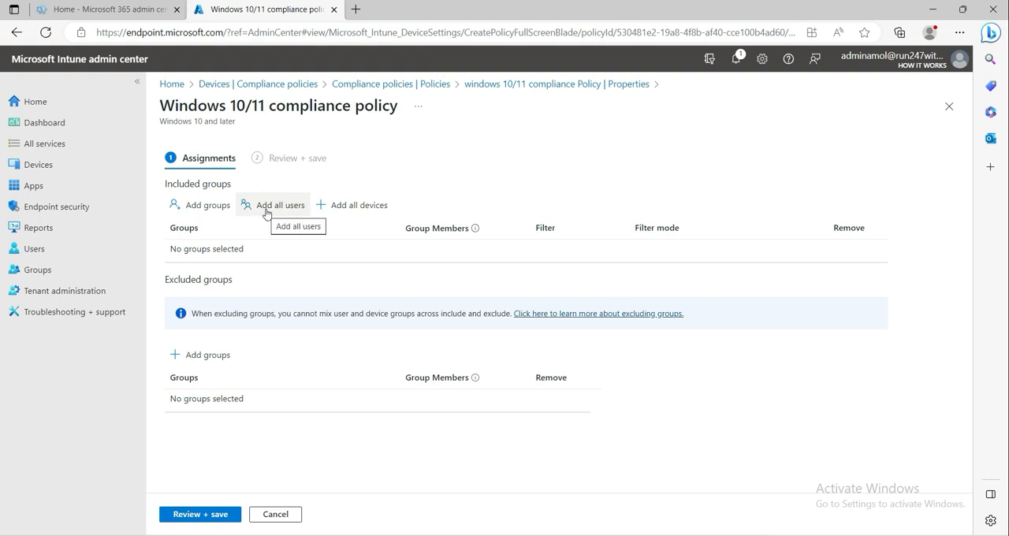
{"action": "left_click", "coordinate": [266, 209]}
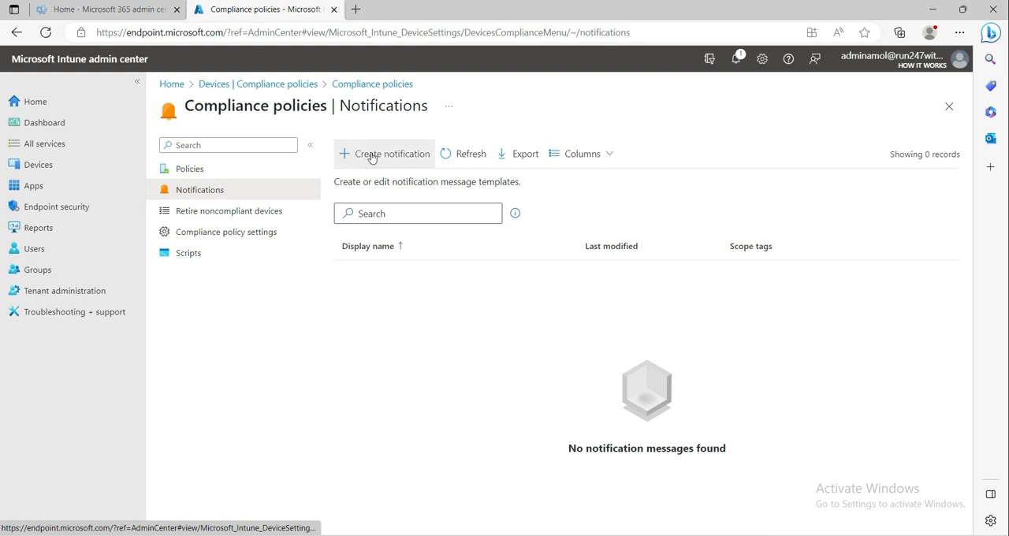
- Start a compliance notification named Notification with the Company Portal Website Link enabled, and proceed to its message templates
{"action": "left_click", "coordinate": [356, 216]}
{"action": "left_click", "coordinate": [365, 184]}
{"action": "type", "text": "Notification"}
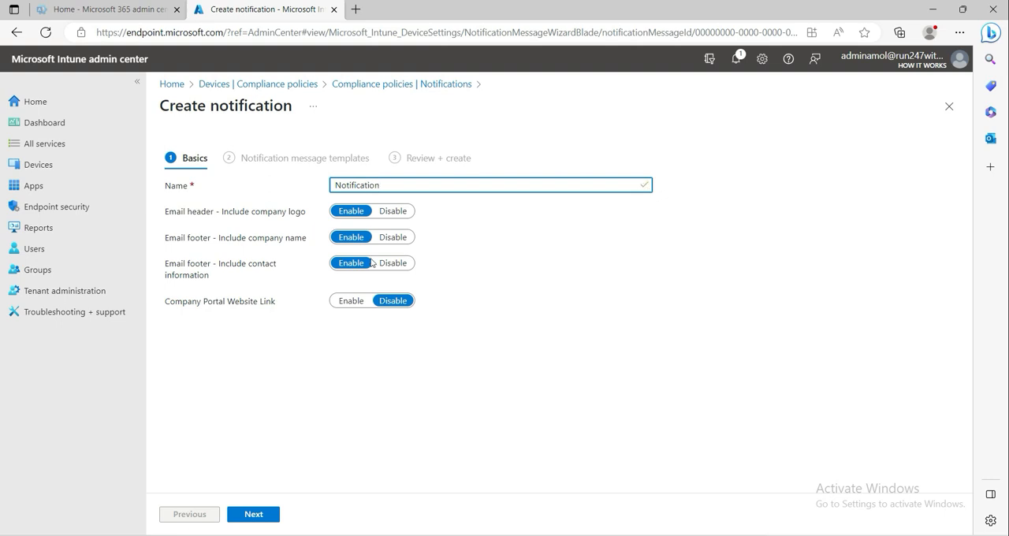
{"action": "left_click", "coordinate": [597, 280]}
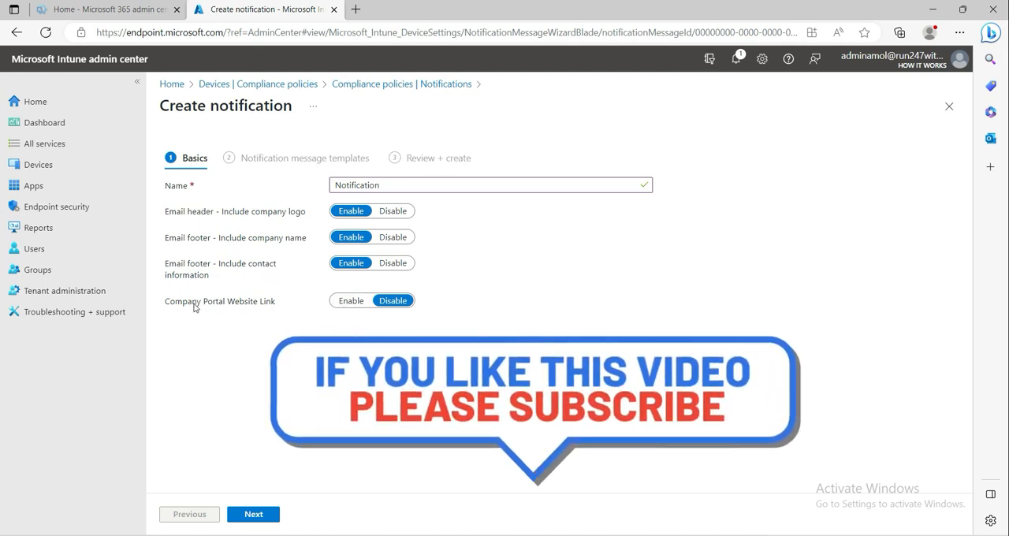
{"action": "left_click", "coordinate": [347, 300]}
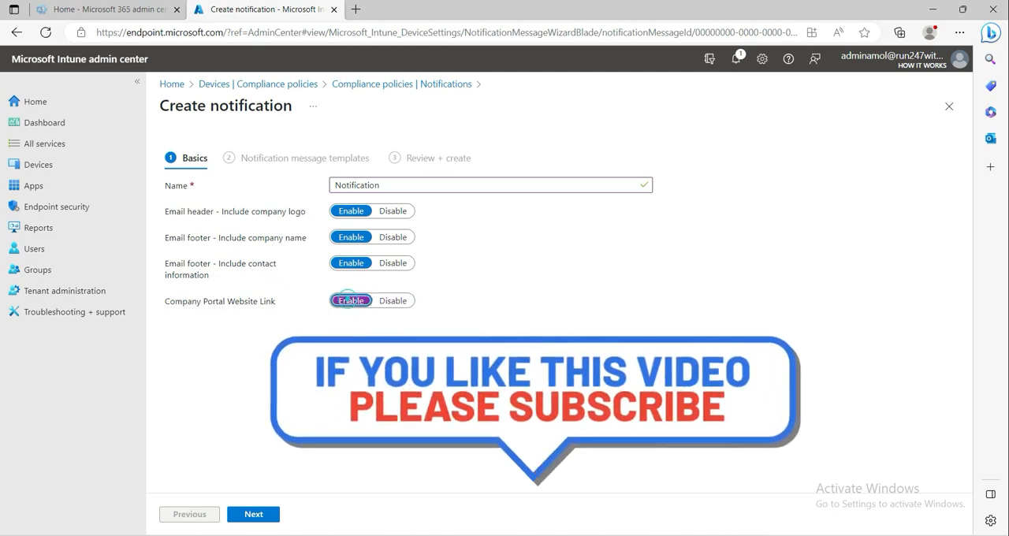
{"action": "left_click", "coordinate": [253, 514]}
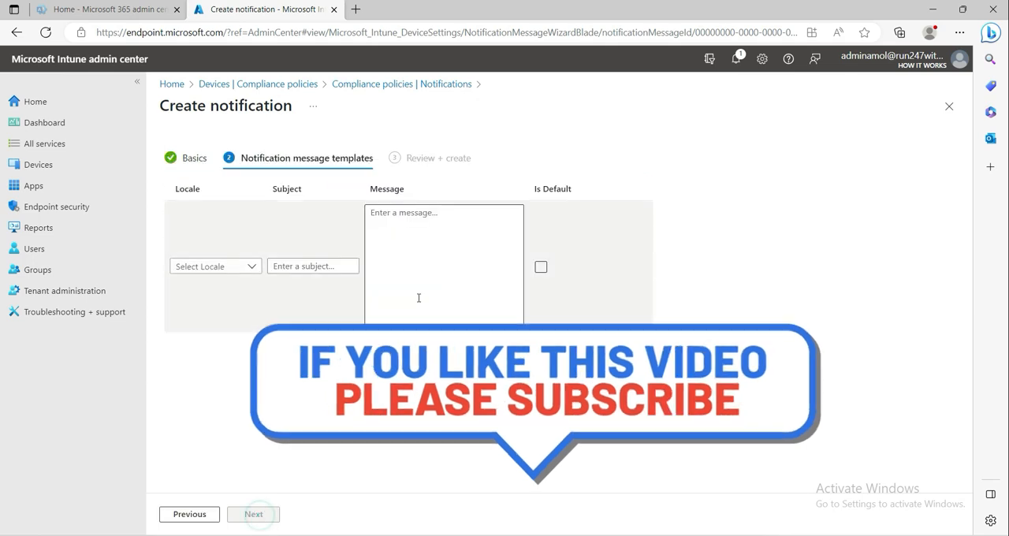
- Set the message template's locale to English (United States) and its subject to "Compliance Policy notificattion"
{"action": "left_click", "coordinate": [220, 267]}
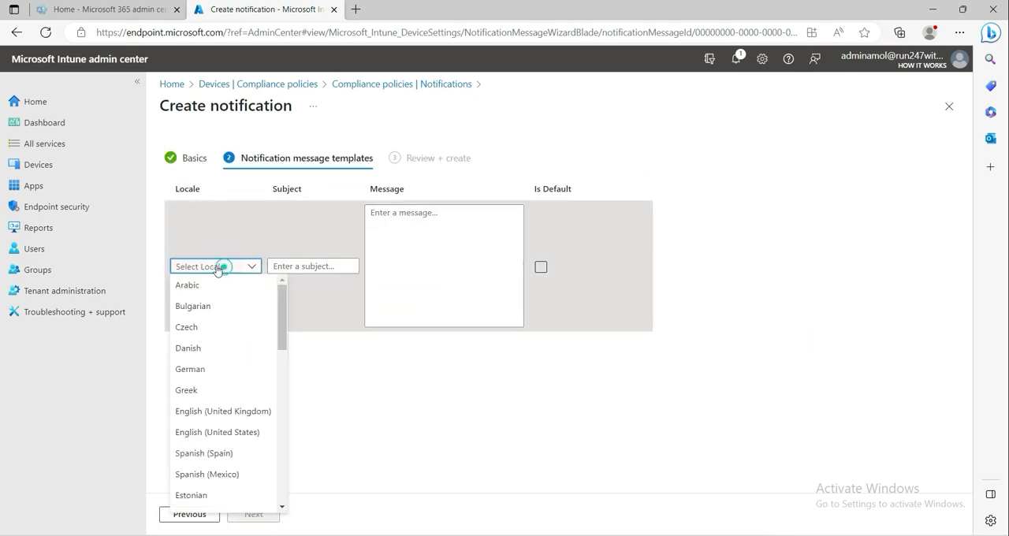
{"action": "left_click", "coordinate": [220, 432]}
{"action": "left_click", "coordinate": [317, 299]}
{"action": "type", "text": "Compliance"}
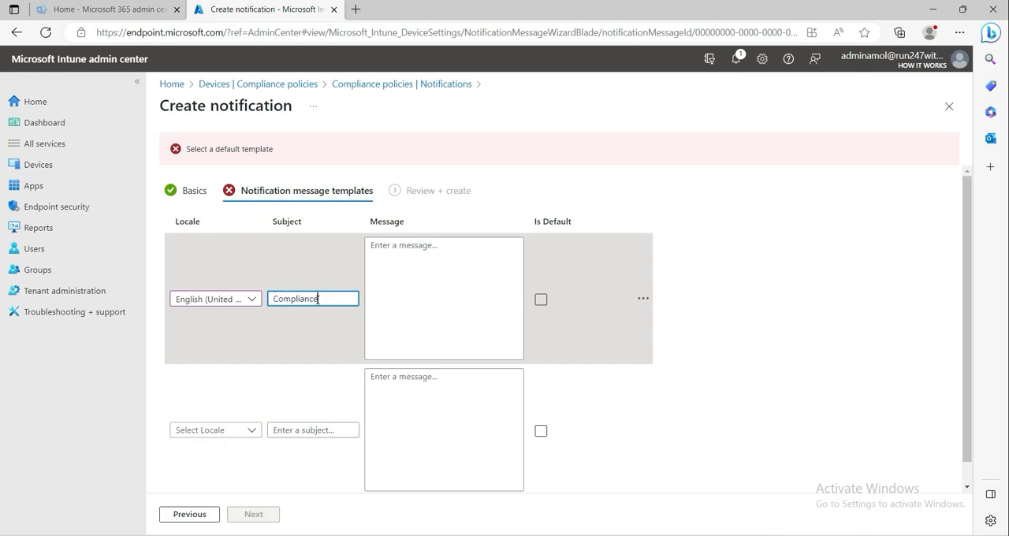
{"action": "type", "text": " Policy notificattion"}
- Enter "you" as the template's message, mark it as default and create the notification
{"action": "left_click", "coordinate": [435, 284]}
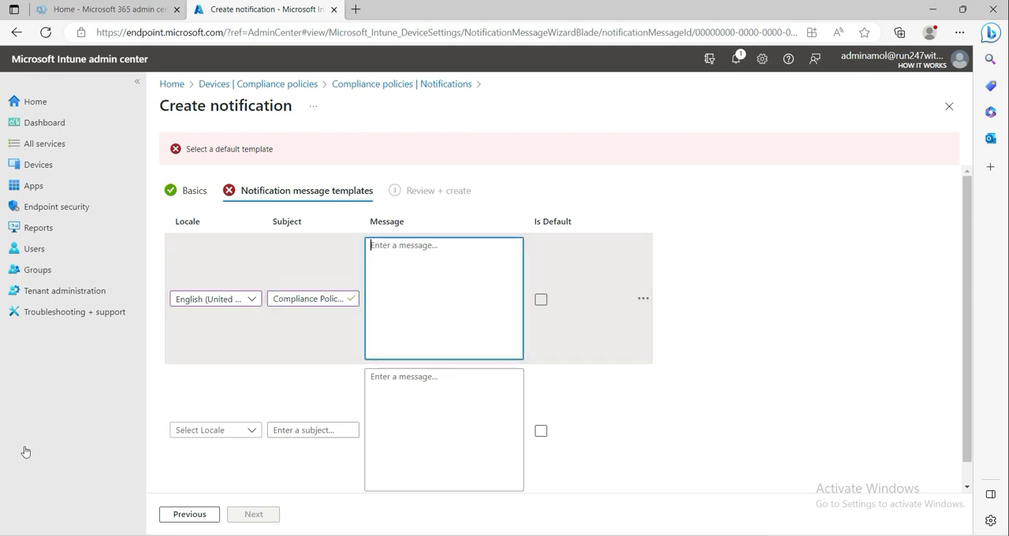
{"action": "type", "text": "you"}
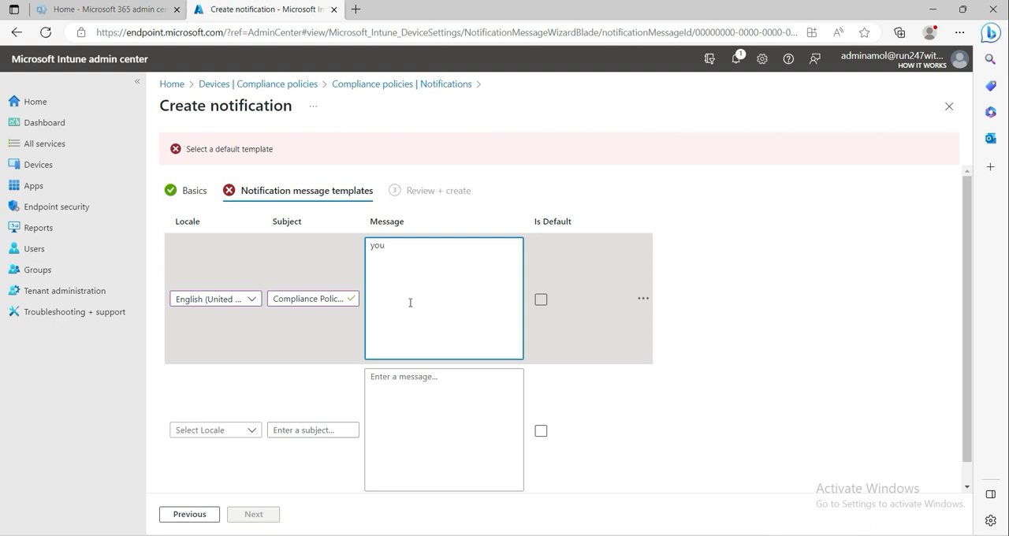
{"action": "left_click", "coordinate": [541, 299]}
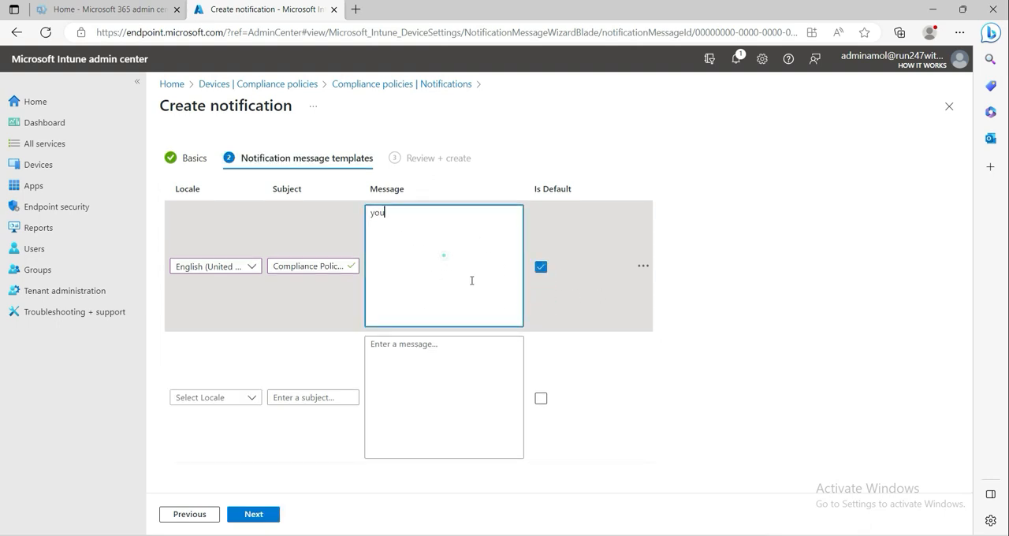
{"action": "left_click", "coordinate": [268, 518]}
{"action": "left_click", "coordinate": [259, 514]}
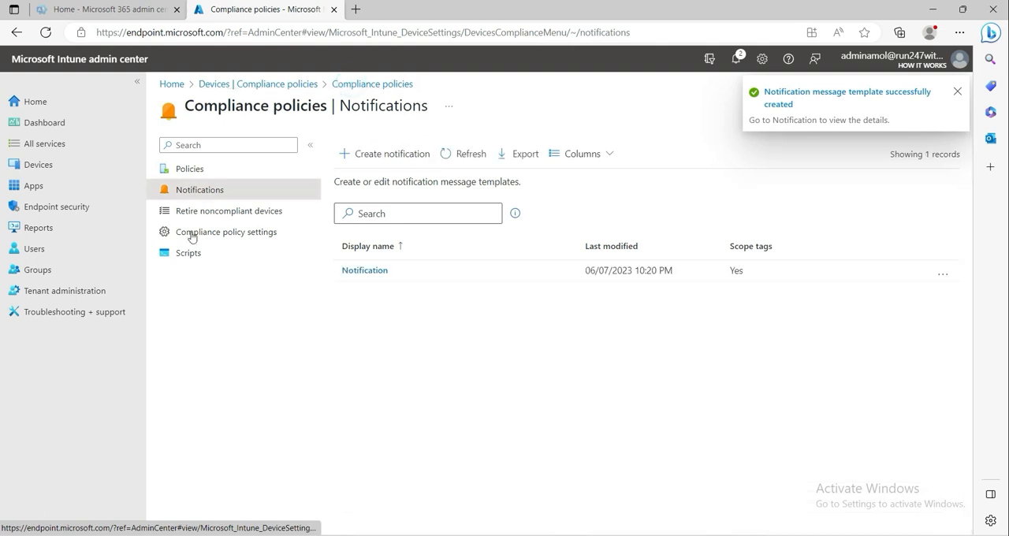
- Try to add a Send email to end user action with the Notification template to the Windows 10/11 compliance policy's noncompliance actions
{"action": "left_click", "coordinate": [181, 167]}
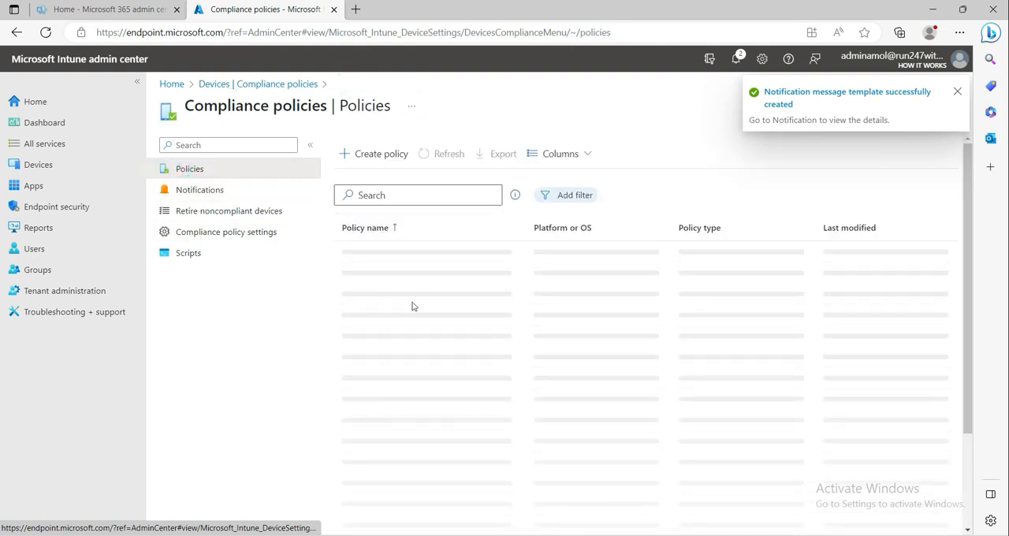
{"action": "left_click", "coordinate": [416, 285]}
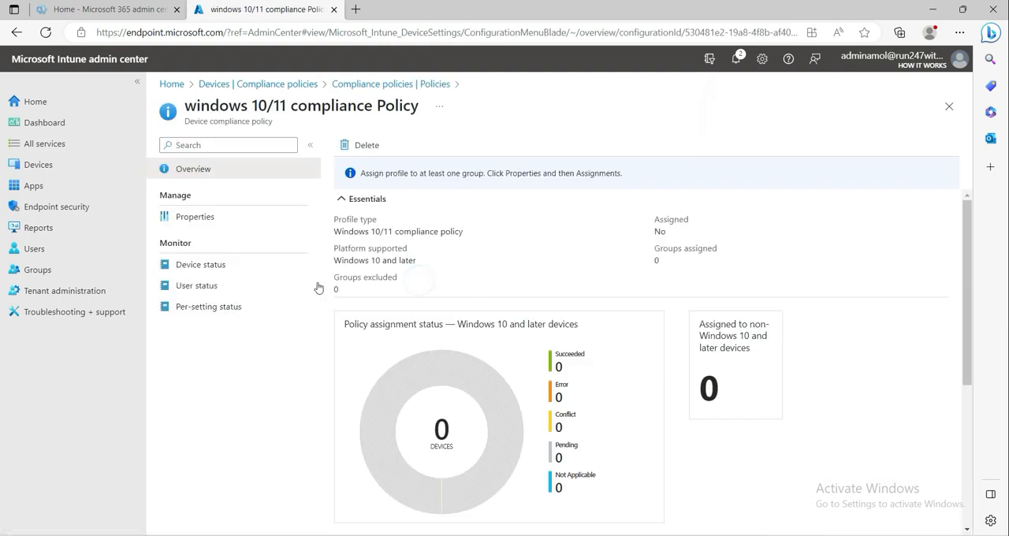
{"action": "left_click", "coordinate": [200, 216]}
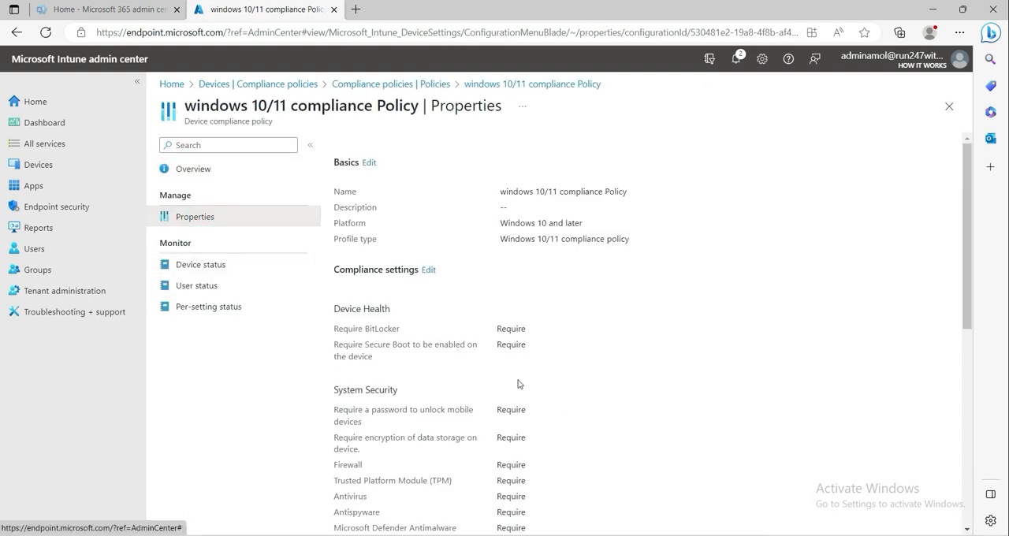
{"action": "scroll", "coordinate": [536, 394], "scroll_direction": "down", "scroll_amount": 5}
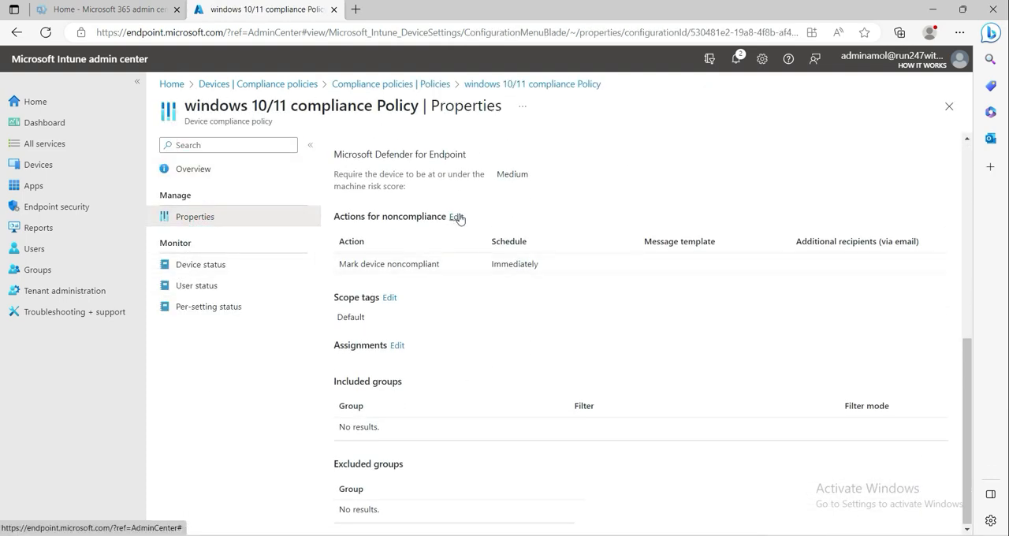
{"action": "left_click", "coordinate": [456, 217]}
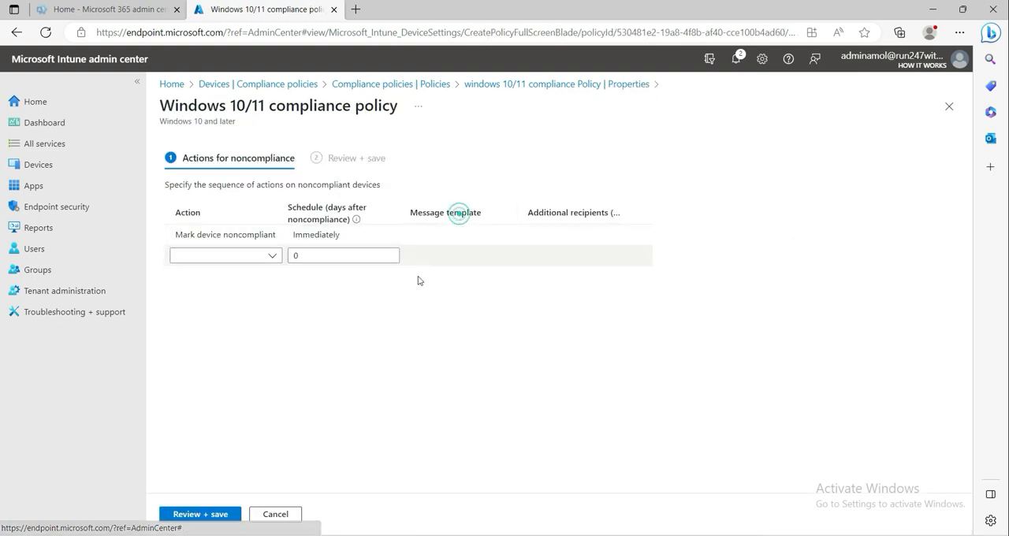
{"action": "left_click", "coordinate": [272, 254]}
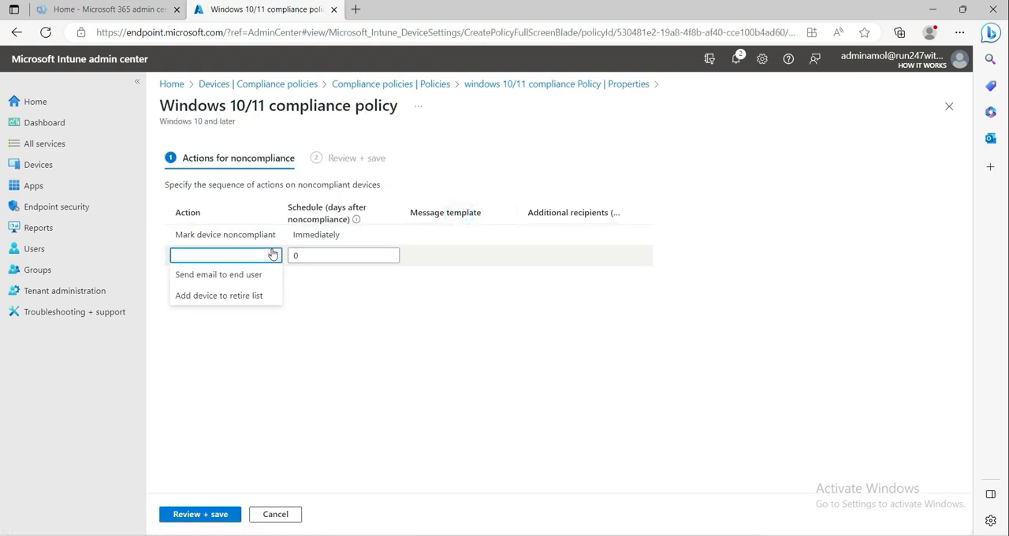
{"action": "left_click", "coordinate": [239, 282]}
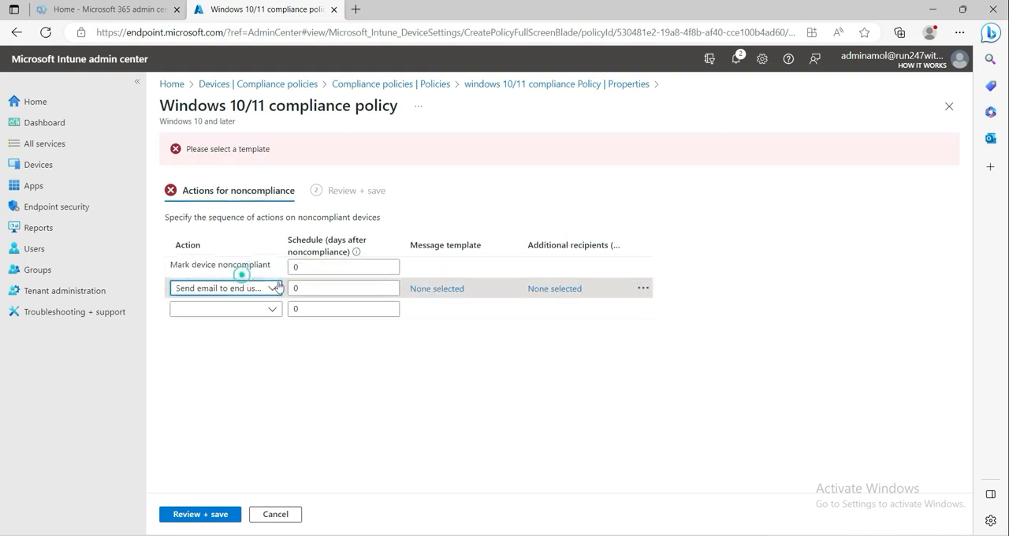
{"action": "left_click", "coordinate": [439, 289]}
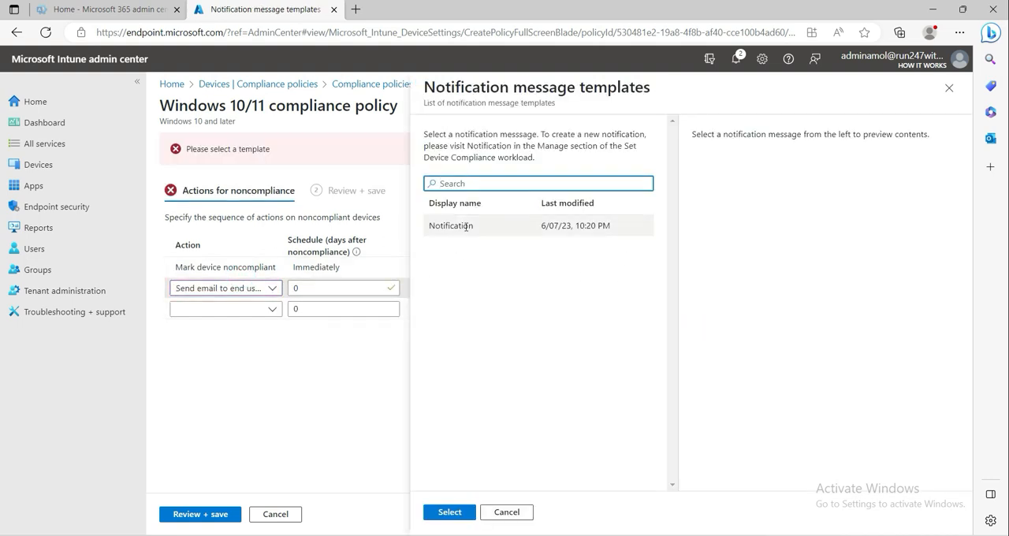
{"action": "left_click", "coordinate": [464, 226]}
{"action": "left_click", "coordinate": [449, 512]}
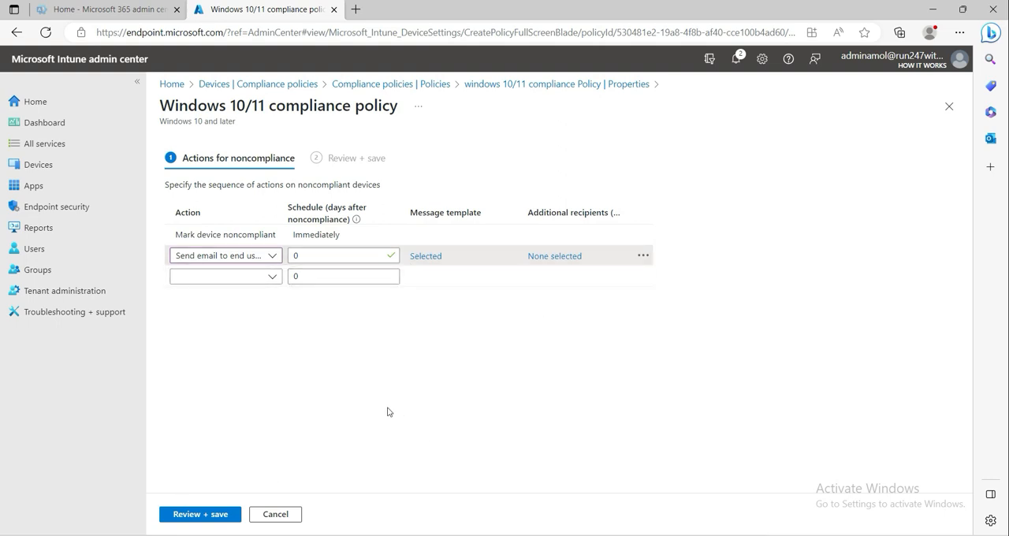
{"action": "left_click", "coordinate": [292, 520]}
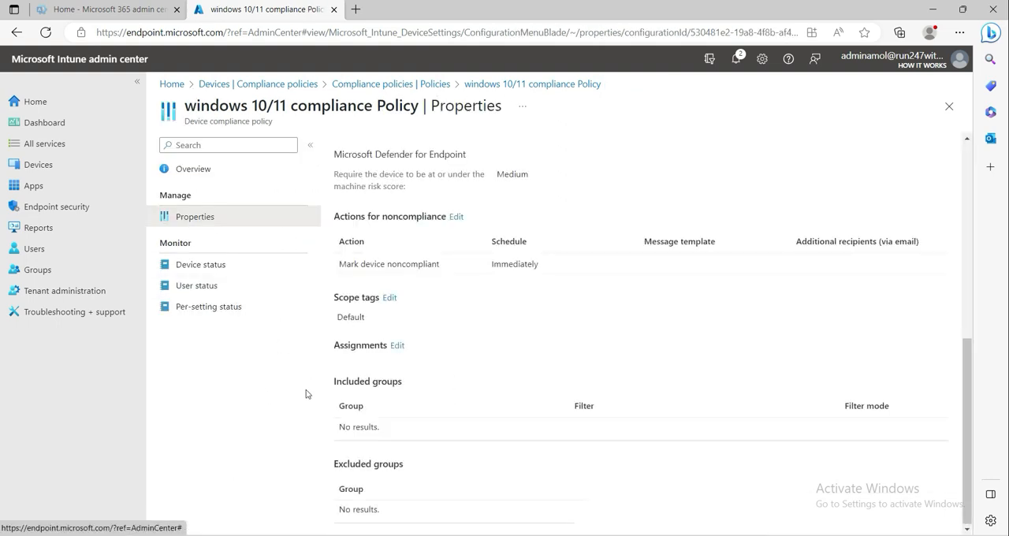
- Open the compliance policy's overview to check its assignment status
{"action": "scroll", "coordinate": [441, 378], "scroll_direction": "up", "scroll_amount": 3}
{"action": "left_click", "coordinate": [201, 171]}
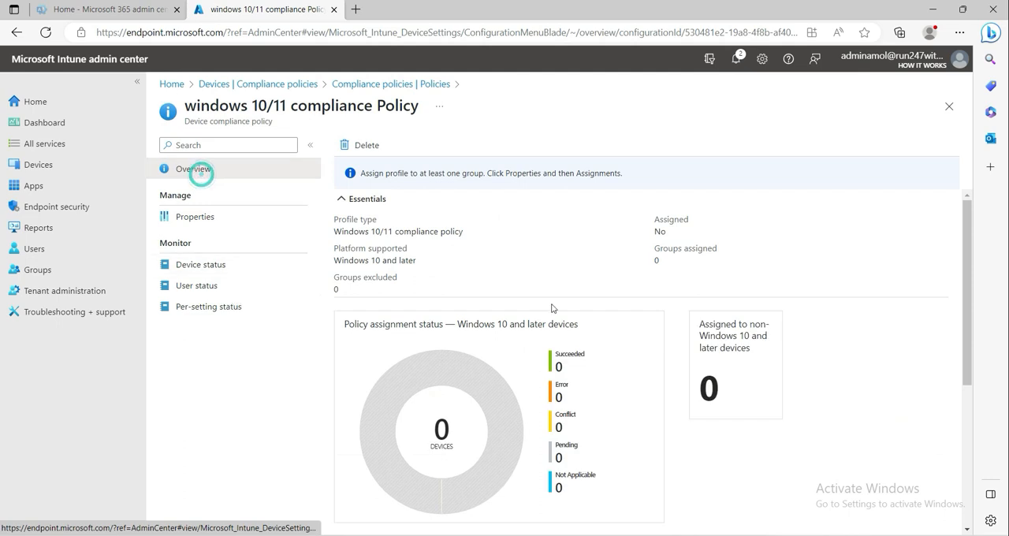